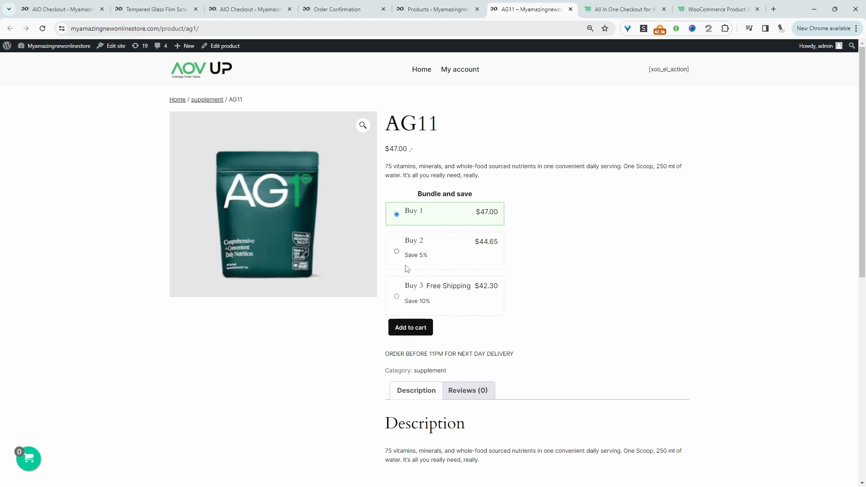
Choose the Buy 2 bundle option for AG11 and add it to the cart.
left_click(400, 253)
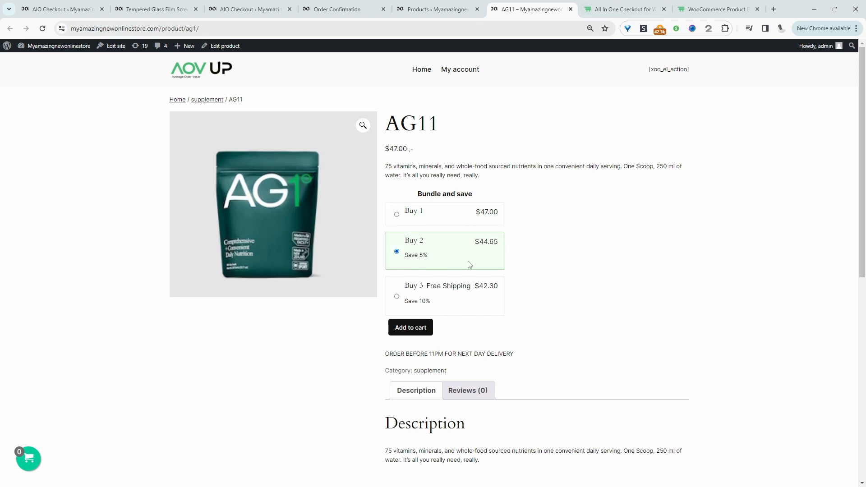
left_click(406, 305)
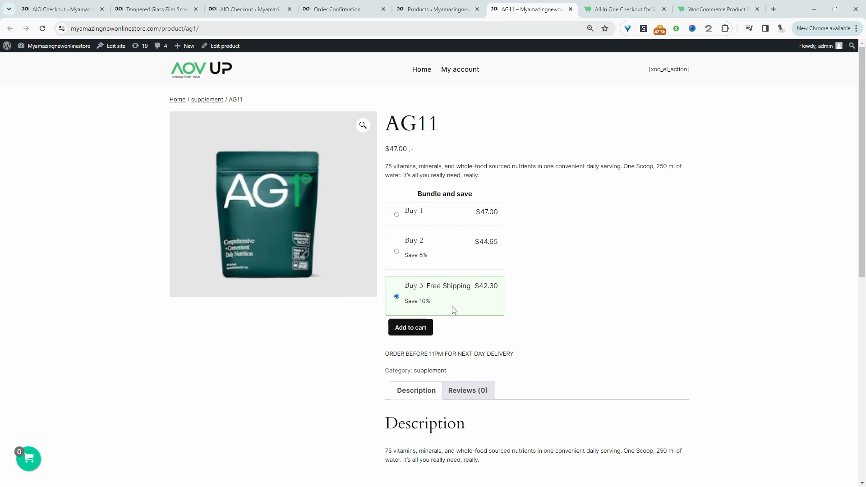
left_click(408, 249)
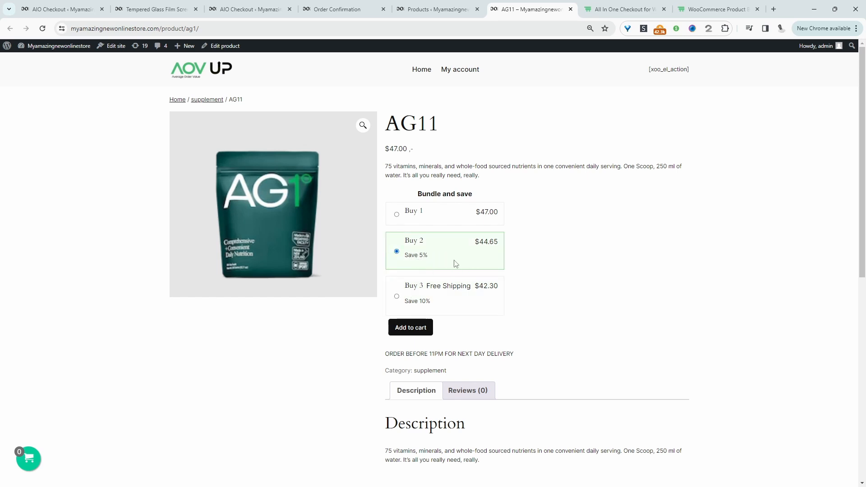
left_click(422, 331)
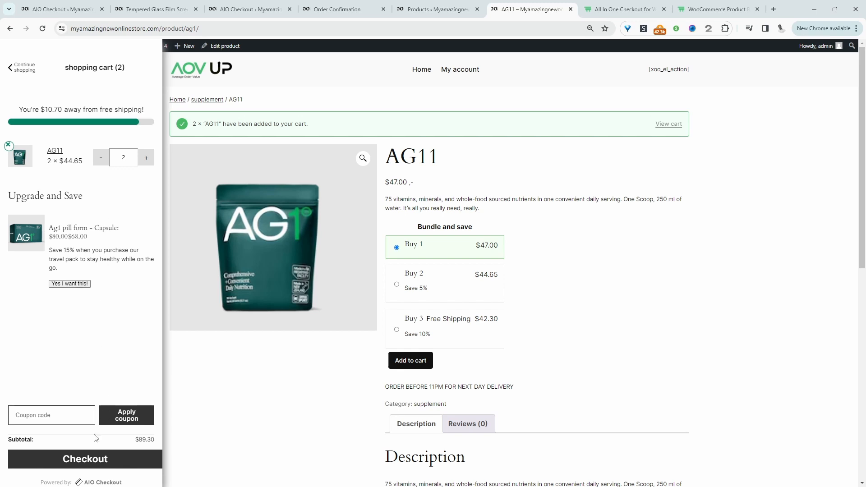
Proceed to checkout and accept the Ag1 pill form order bump offer.
left_click(97, 458)
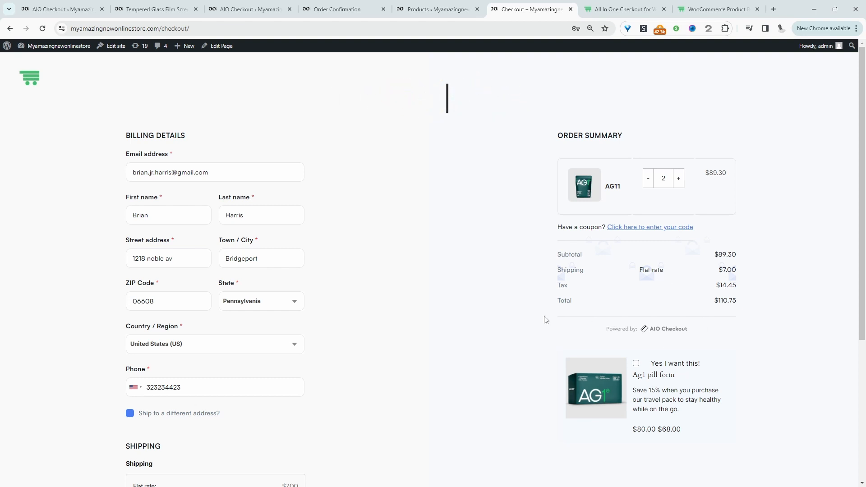
scroll(546, 318, "down", 1)
scroll(178, 344, "down", 4)
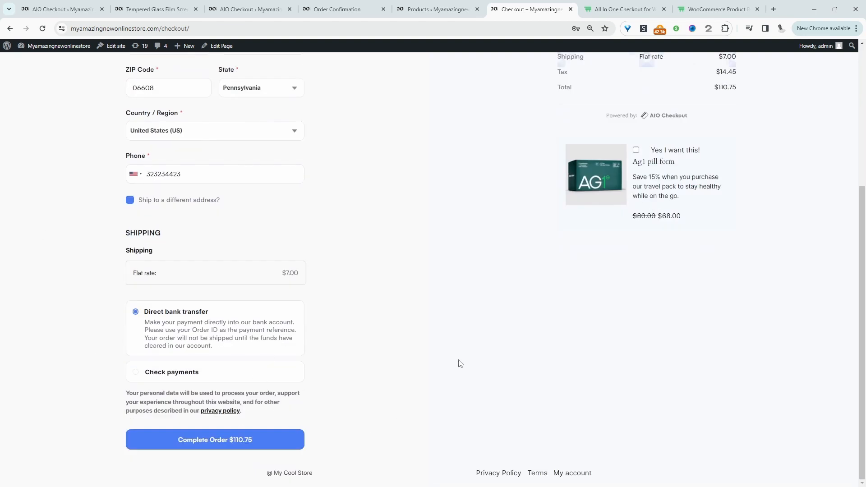
scroll(658, 236, "up", 3)
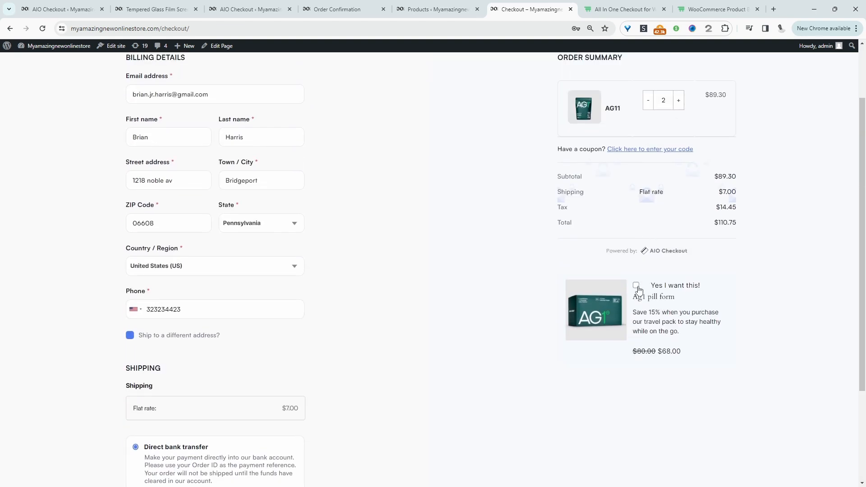
left_click(597, 327)
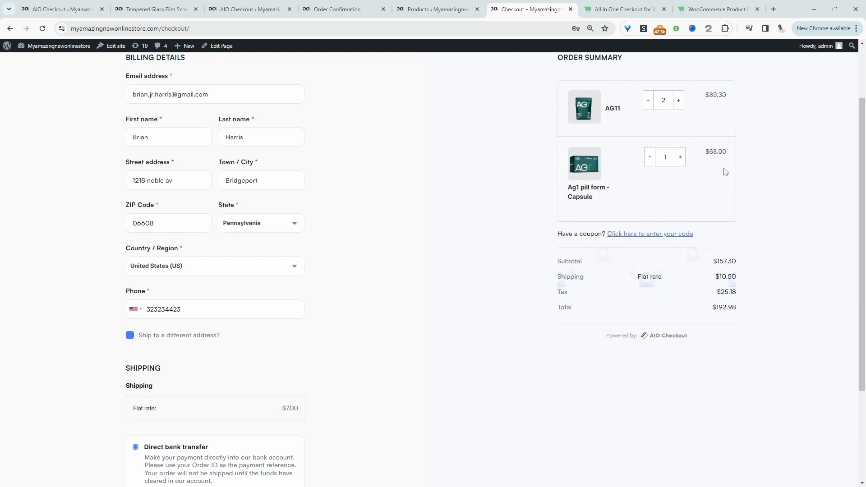
Place the order with direct bank transfer payment.
scroll(315, 338, "down", 3)
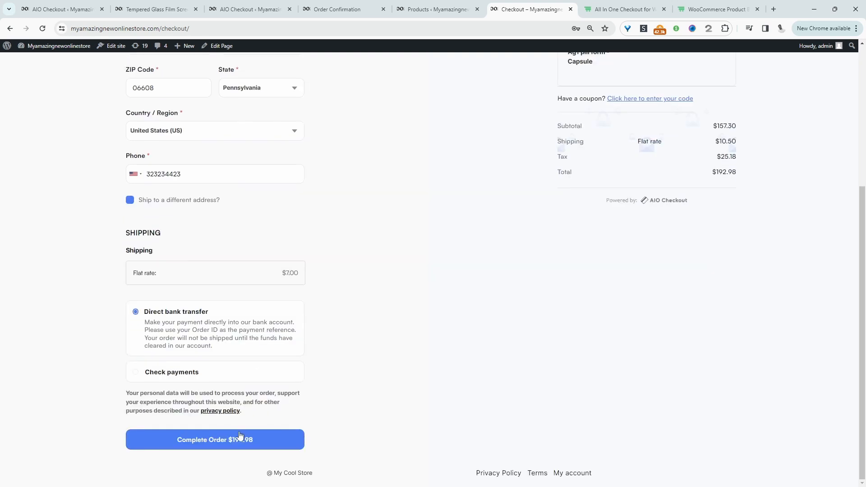
left_click(254, 441)
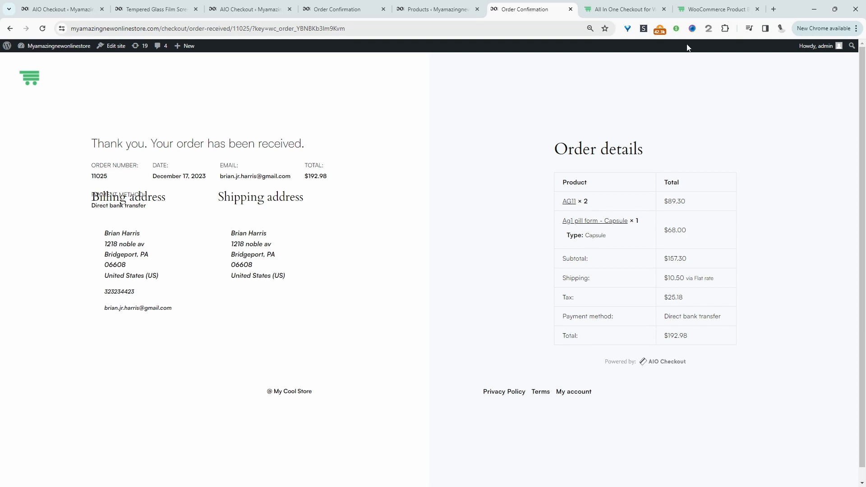
Browse the AIO Checkout and WooCommerce Product Bundles plugin pages.
left_click(637, 10)
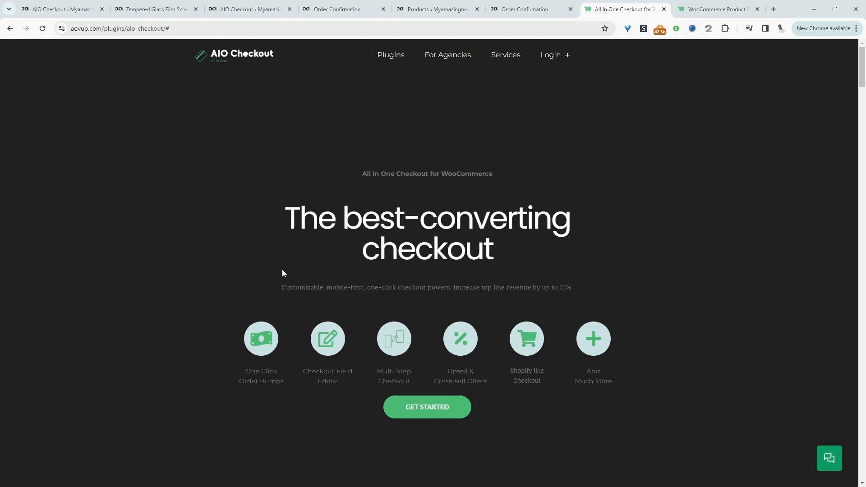
left_click(686, 7)
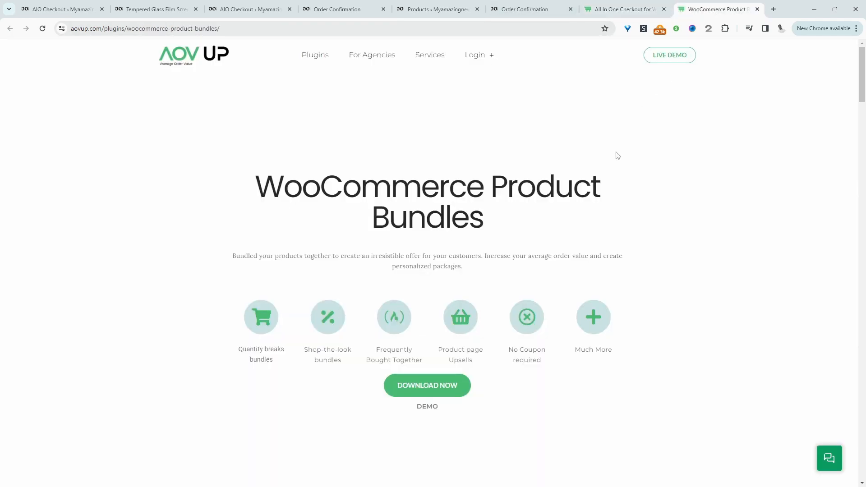
scroll(617, 155, "down", 20)
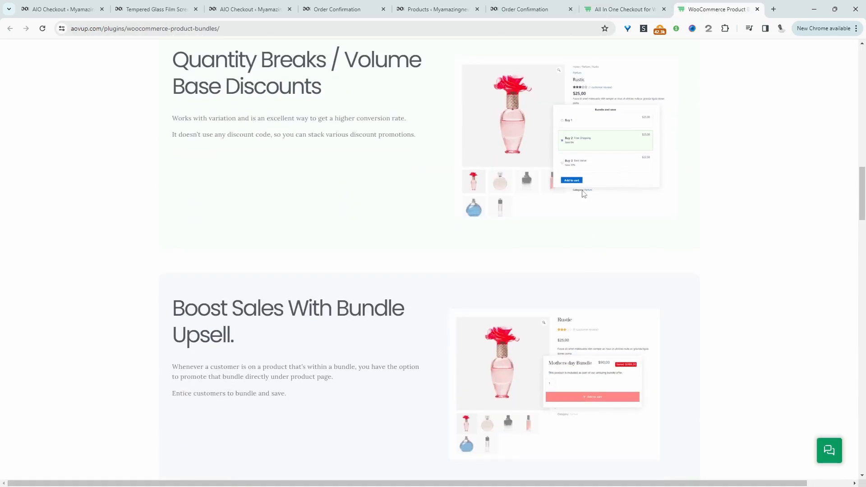
scroll(394, 183, "up", 10)
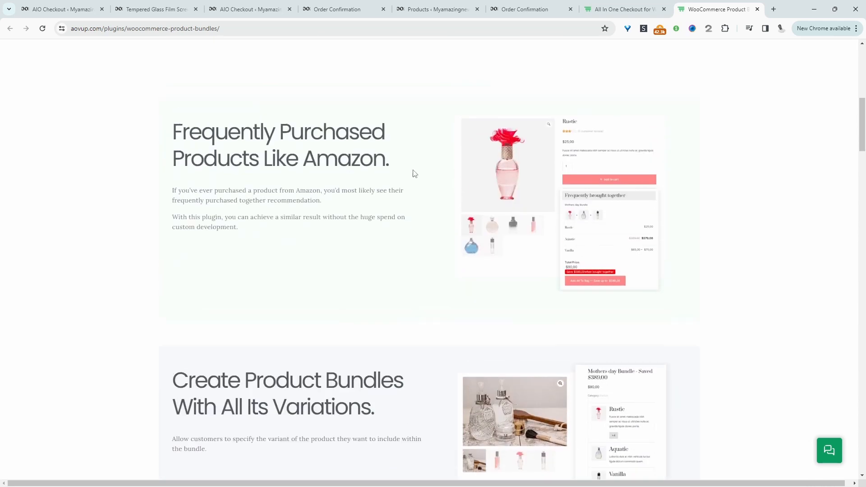
scroll(414, 174, "up", 8)
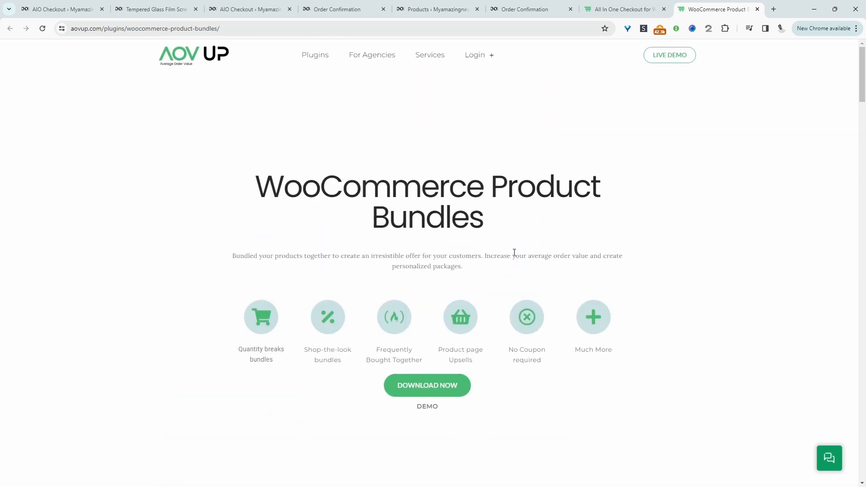
scroll(514, 252, "down", 4)
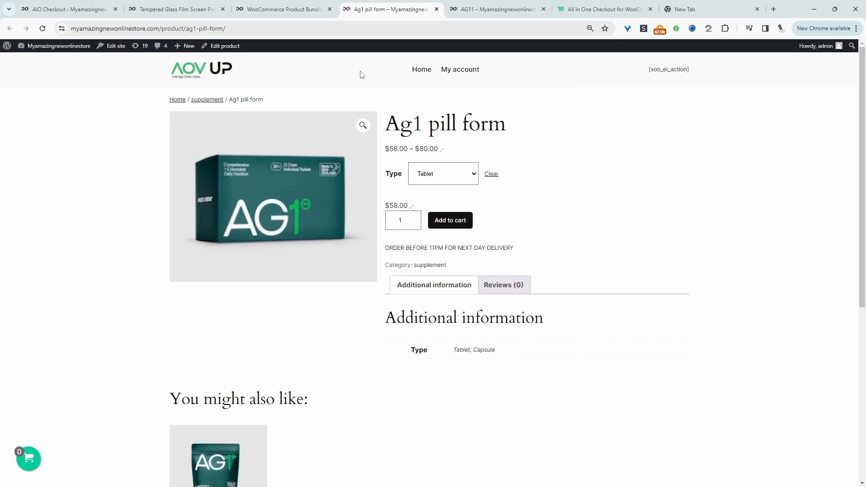
Examine the AG11 and Ag1 pill form product pages, including the pill form's type choices.
left_click(453, 4)
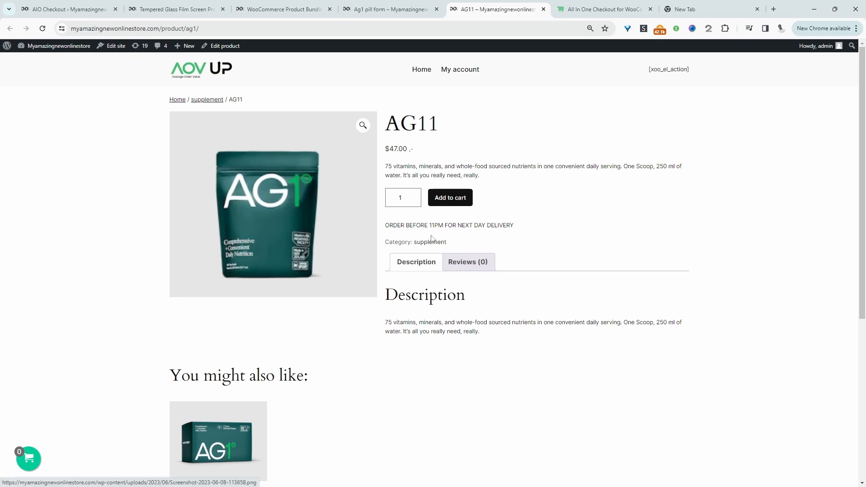
left_click(399, 11)
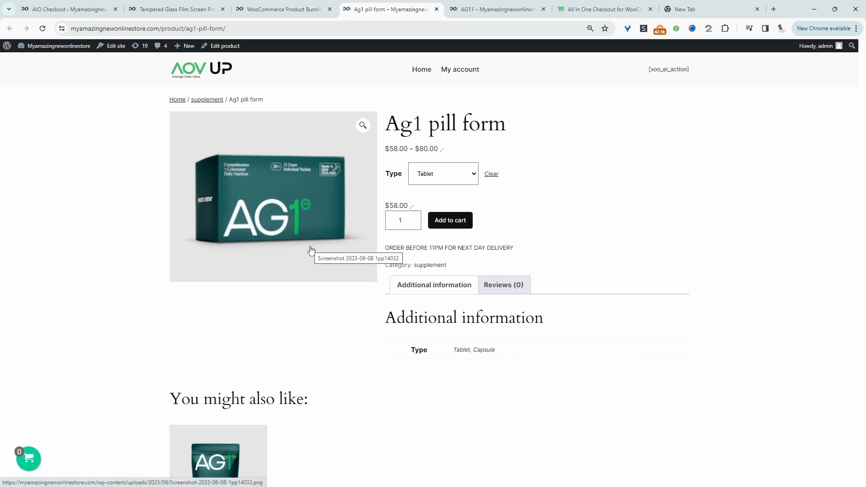
left_click(450, 174)
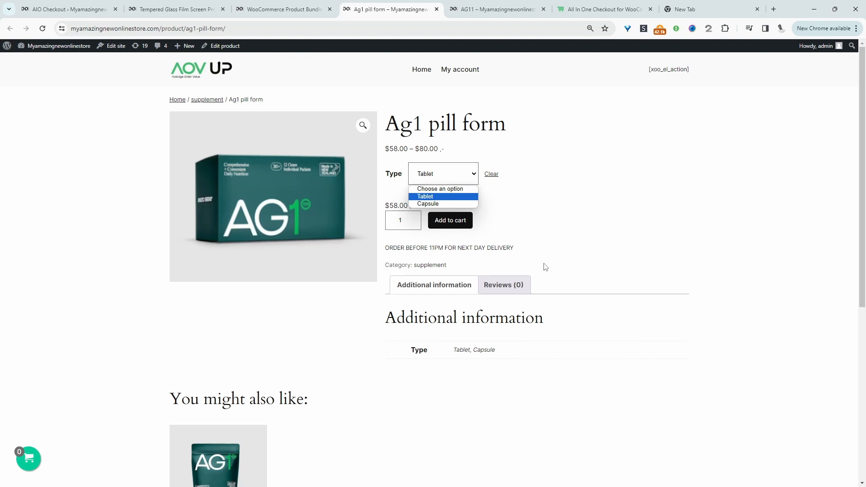
key("ctrl+Tab")
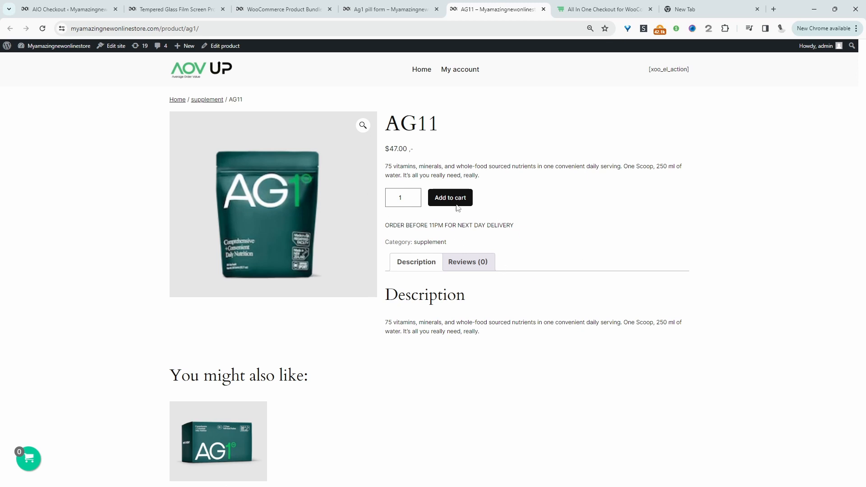
scroll(257, 407, "down", 2)
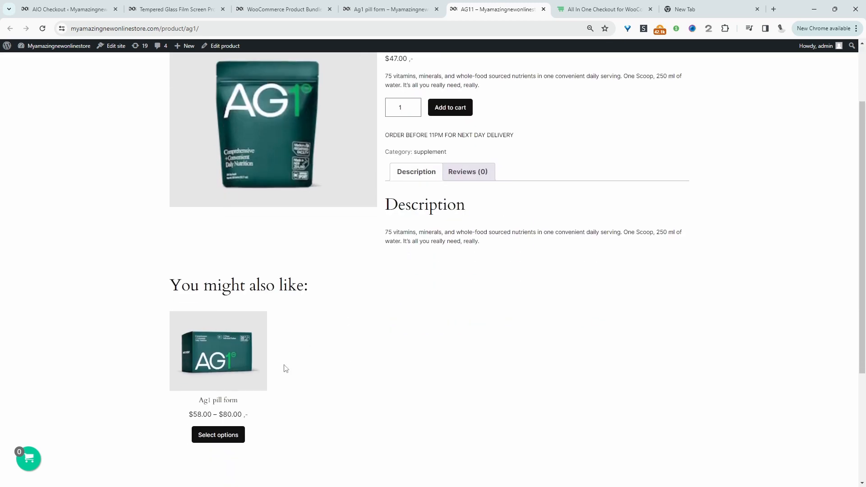
scroll(446, 374, "up", 2)
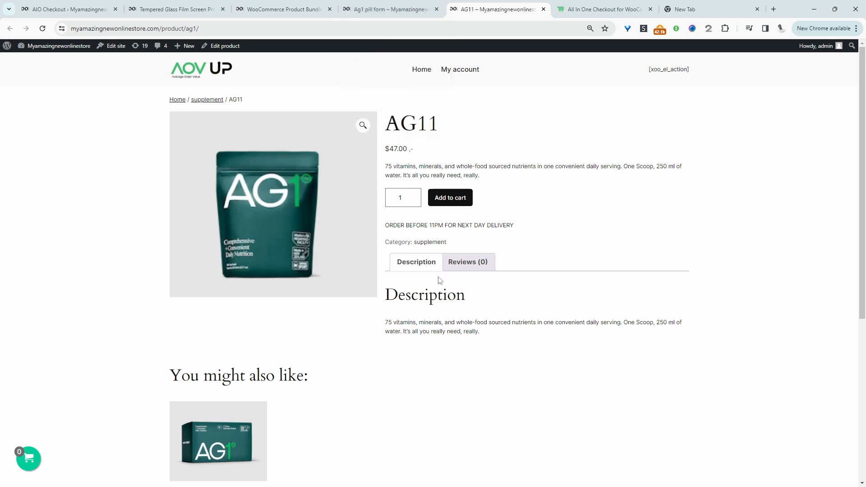
Start a new volume discount bundle applied to the selected product AG11.
left_click(278, 9)
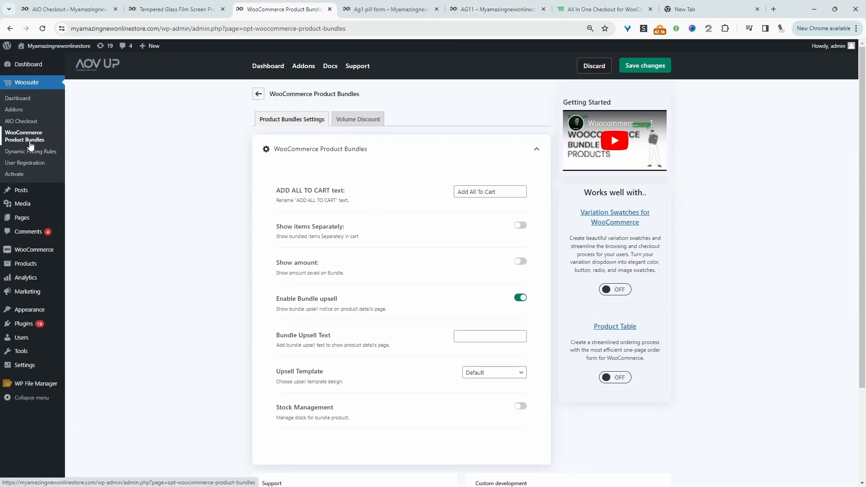
left_click(357, 123)
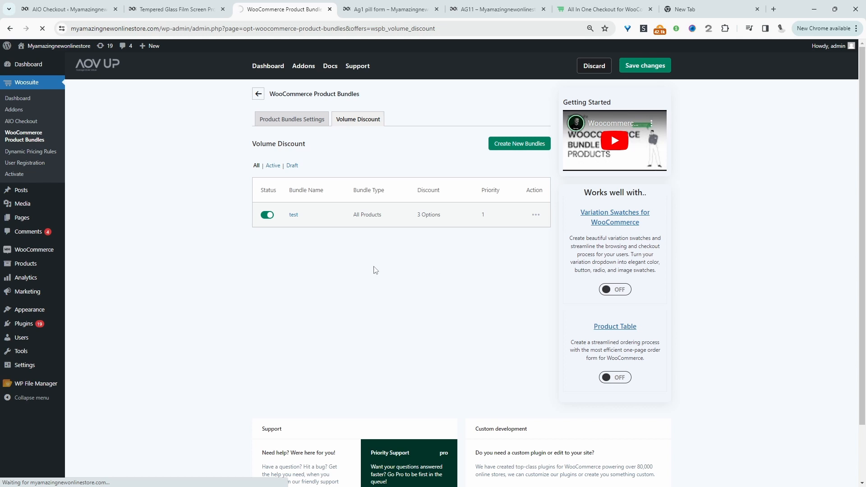
left_click(272, 210)
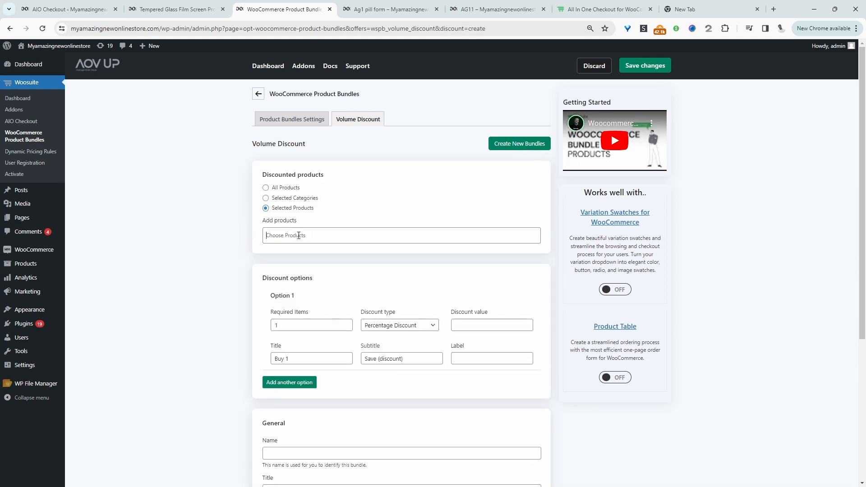
left_click(299, 235)
type("ag11")
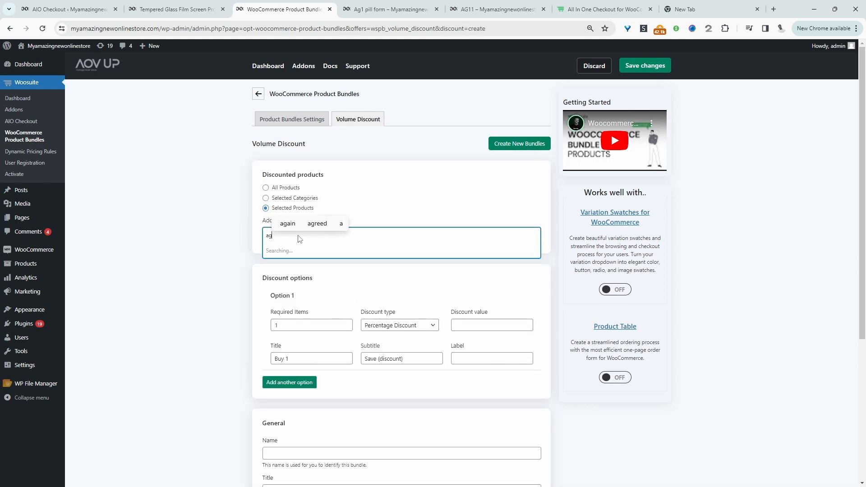
left_click(301, 251)
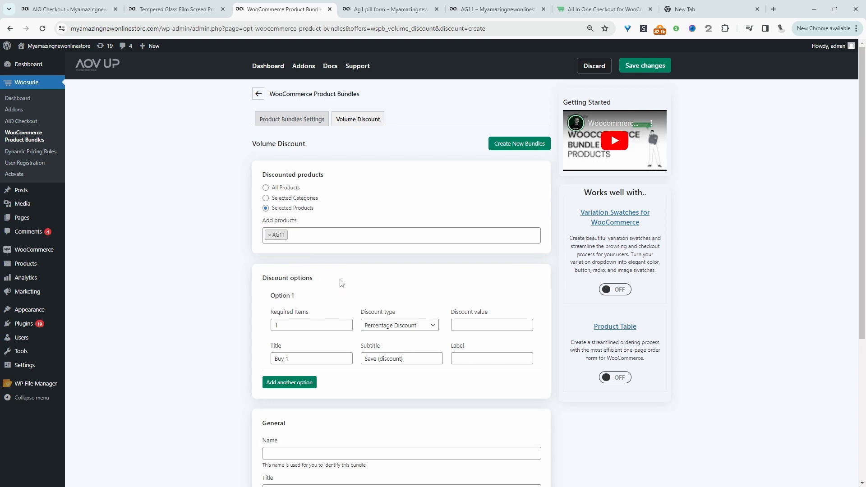
Add a second discount option and clear the first option's subtitle.
scroll(341, 283, "down", 3)
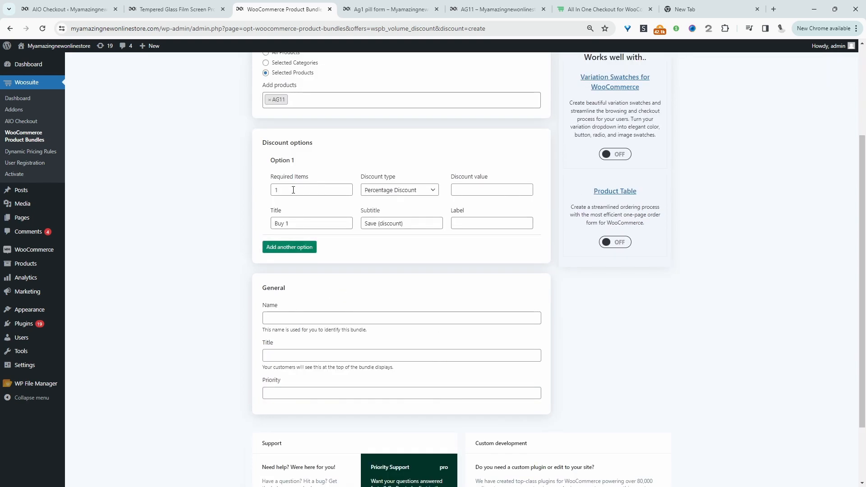
left_click(294, 248)
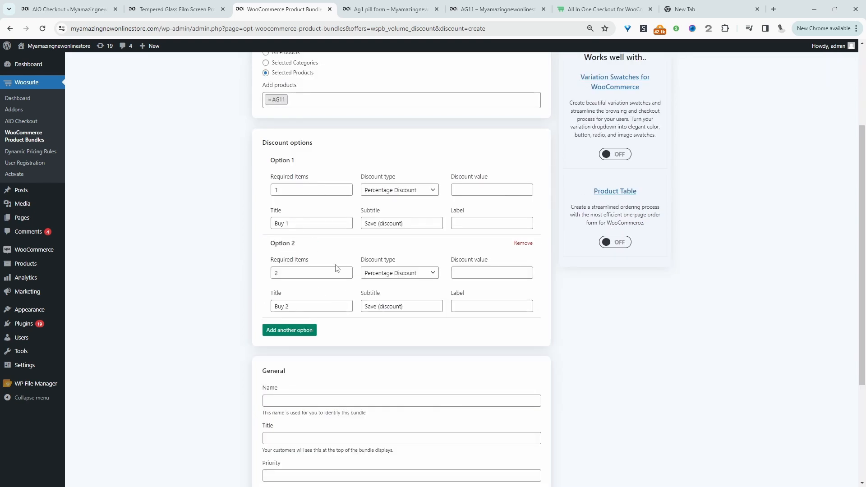
left_click(299, 189)
left_click_drag(417, 221, 364, 224)
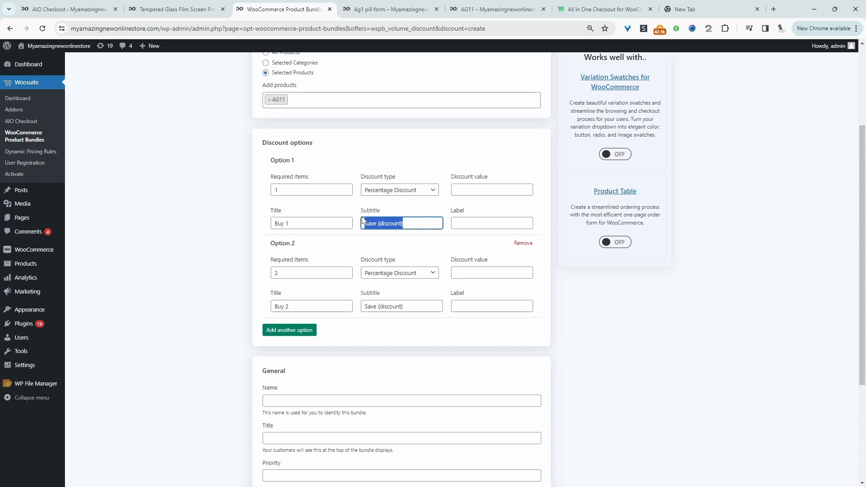
key("BackSpace")
Keep the second option as a percentage discount and set its discount value to 5.
left_click(423, 276)
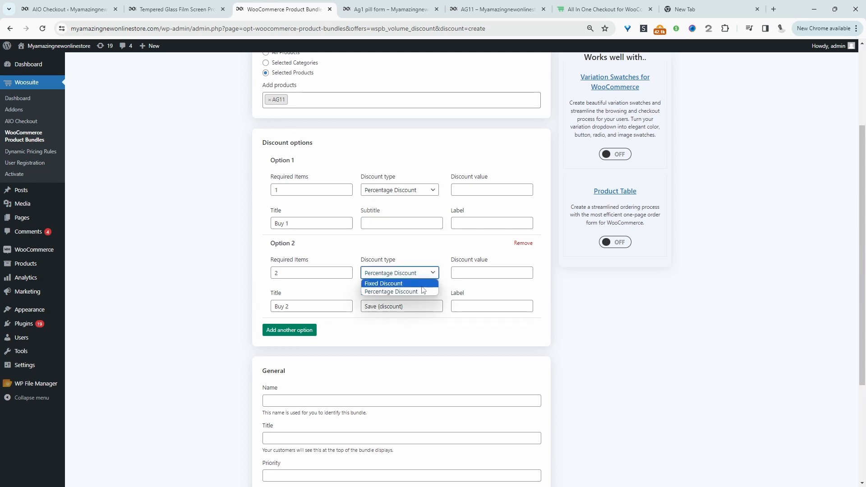
left_click(421, 292)
left_click(420, 276)
left_click(418, 291)
left_click(467, 274)
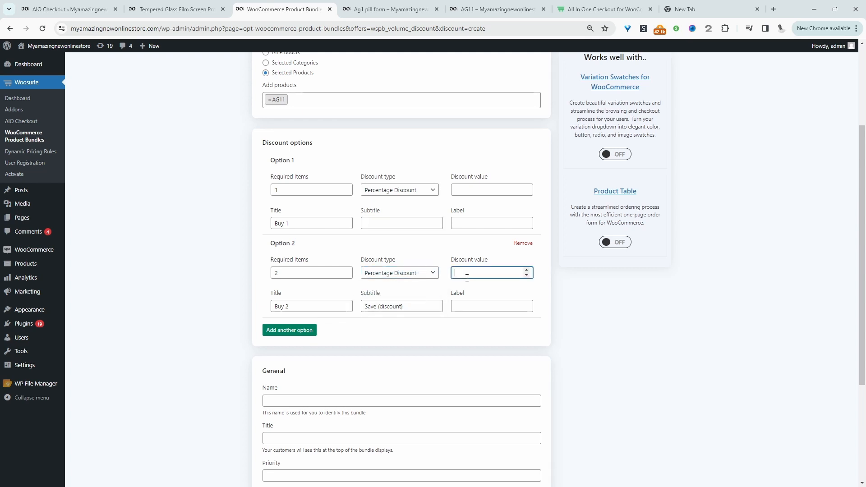
type("5")
left_click_drag(273, 307, 290, 309)
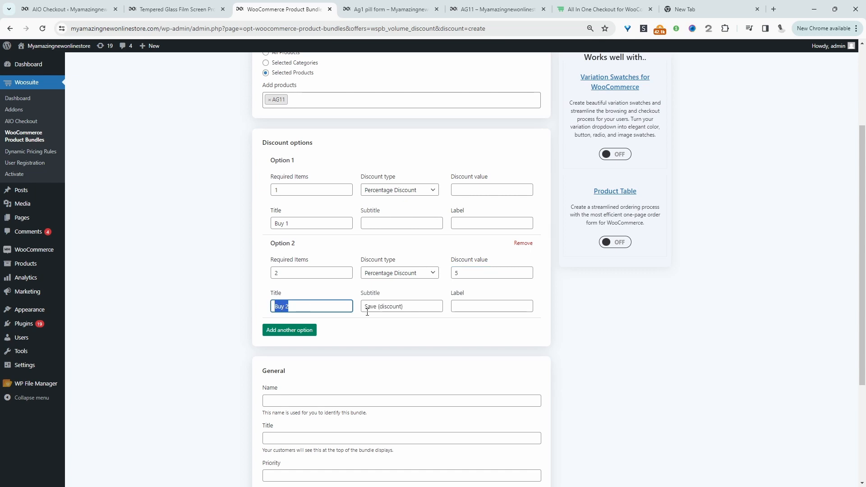
left_click(494, 307)
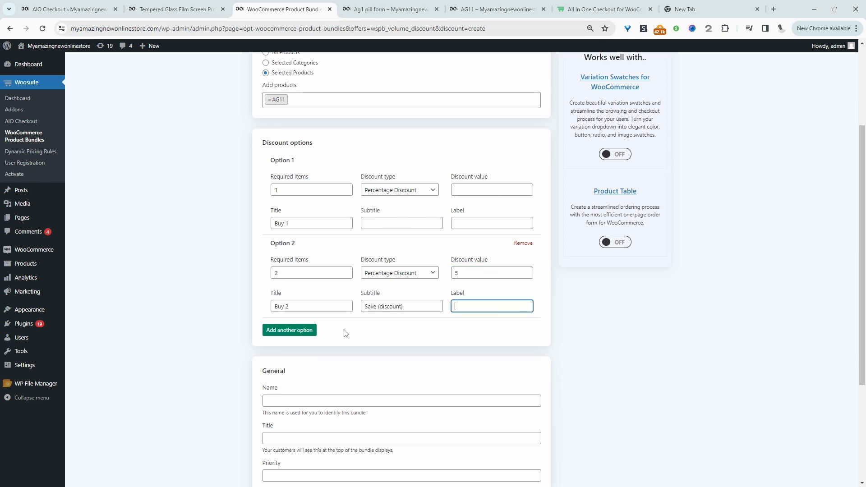
Add a third discount option with a discount value of 10 and the label Free Shipping.
left_click(307, 330)
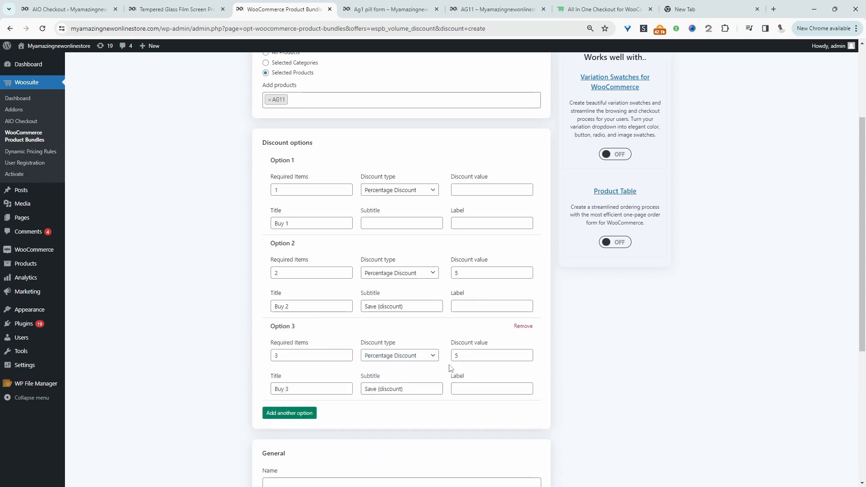
left_click_drag(464, 356, 444, 355)
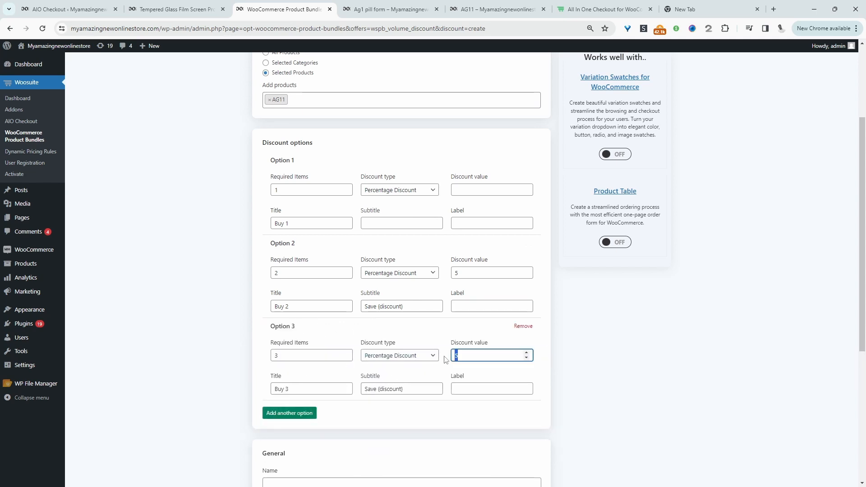
type("10")
left_click(473, 390)
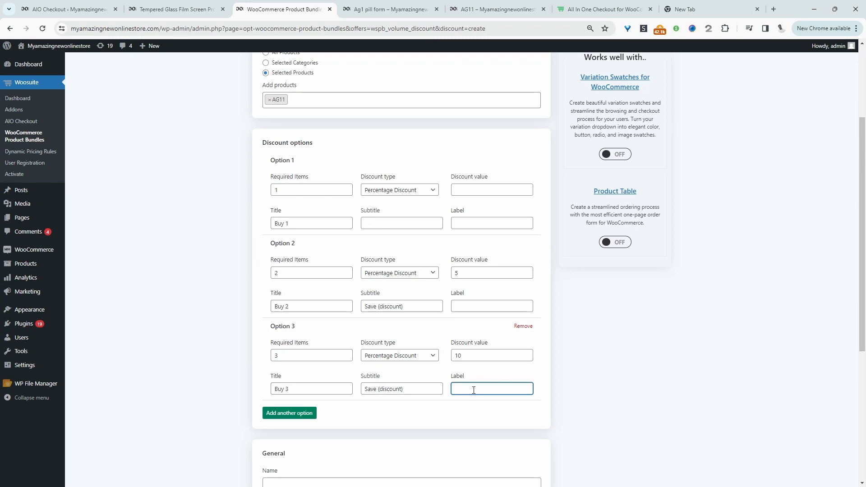
type("Free Shipping")
Name the bundle Ag11 bundle offer in the general settings.
scroll(284, 332, "down", 4)
left_click(288, 303)
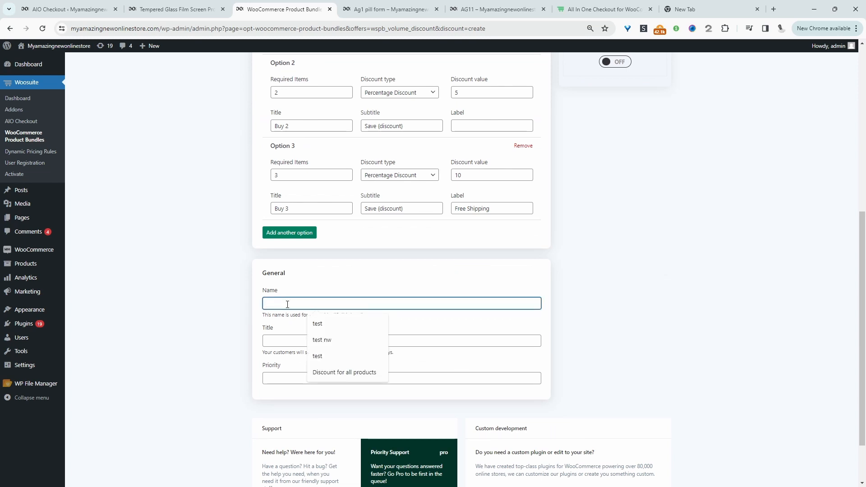
type("Ag")
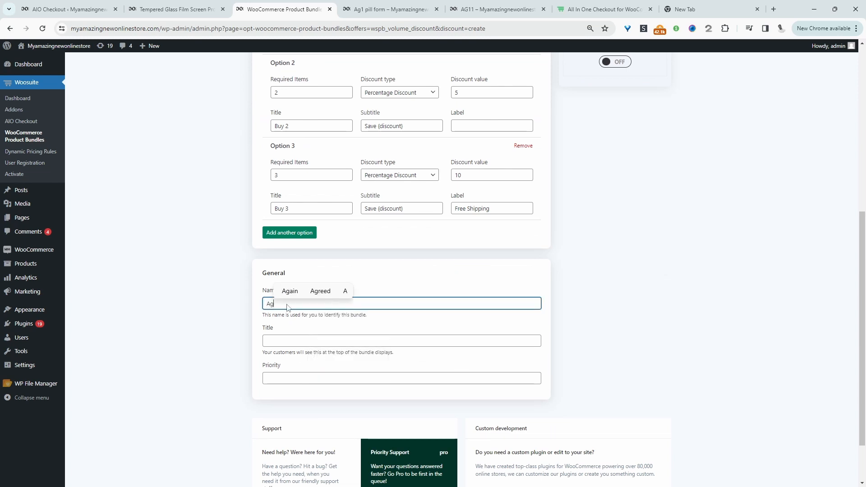
type("11 bundle ")
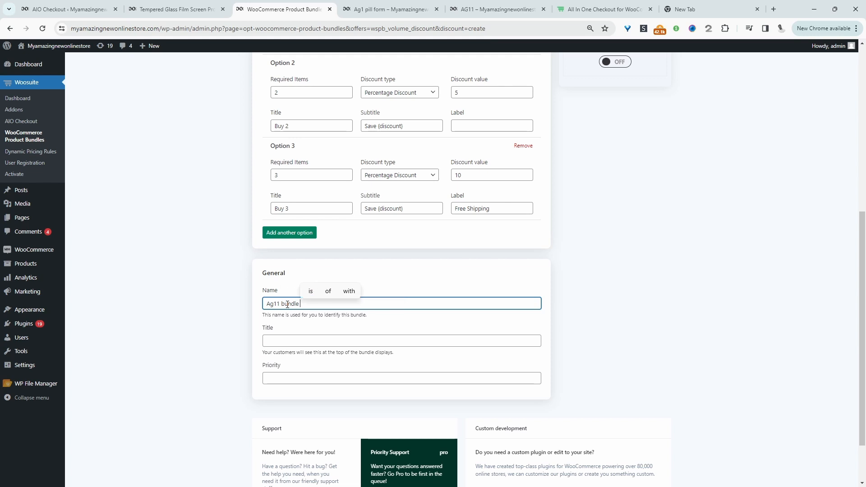
type("offer")
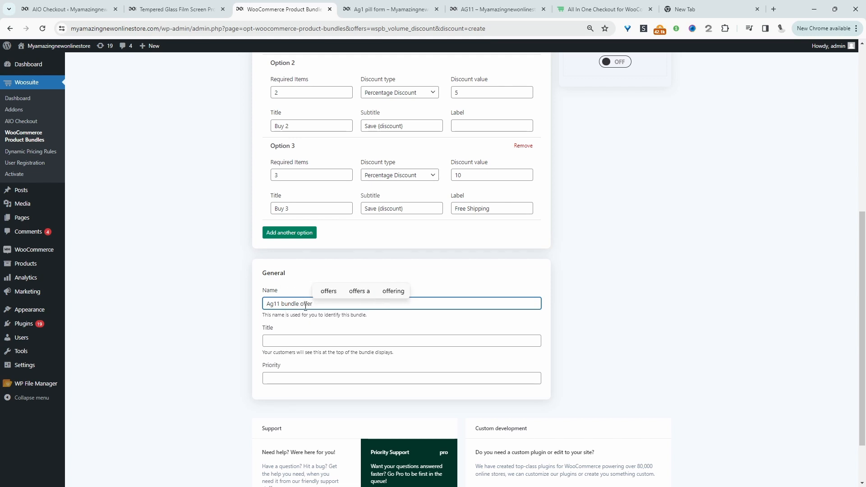
Set the bundle title to Bundle and save and save the changes.
left_click(293, 345)
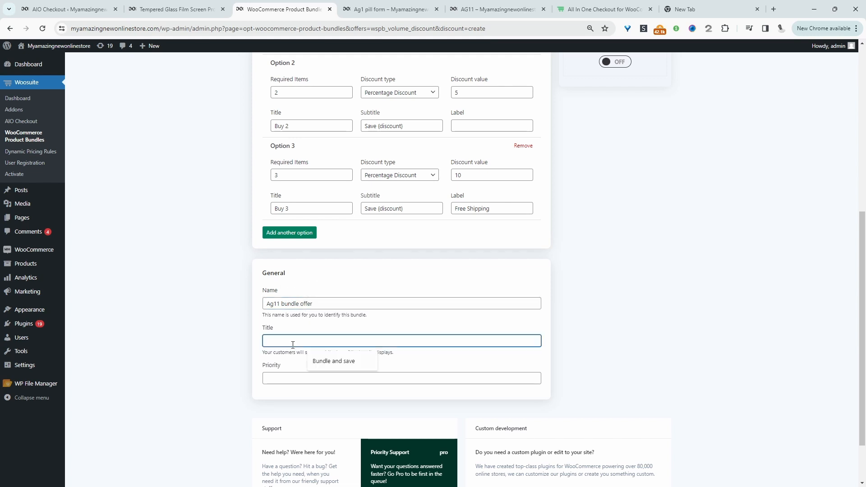
left_click(325, 361)
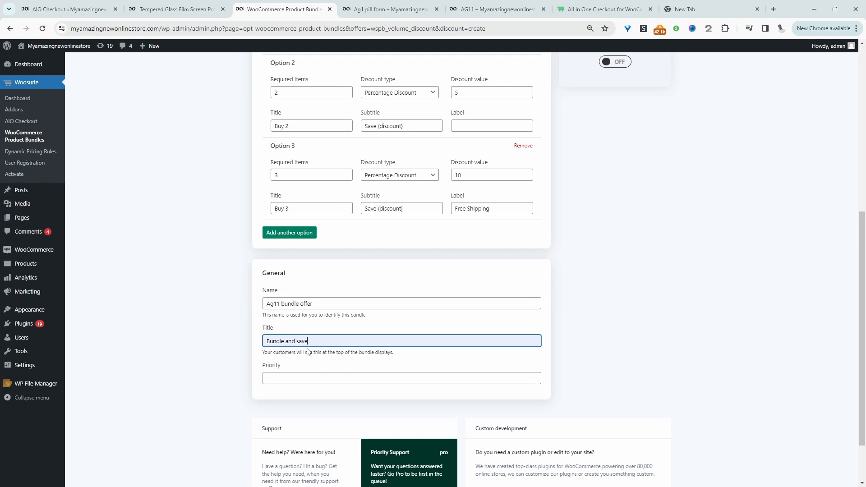
left_click(300, 379)
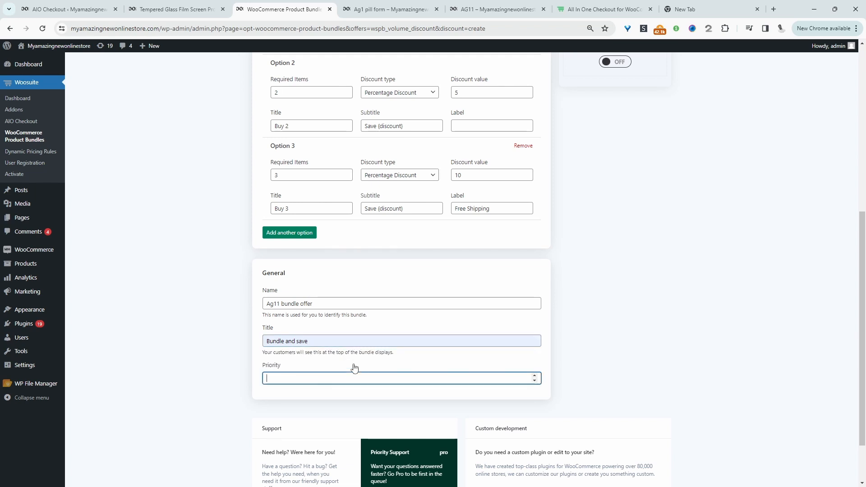
left_click(625, 331)
scroll(631, 225, "up", 7)
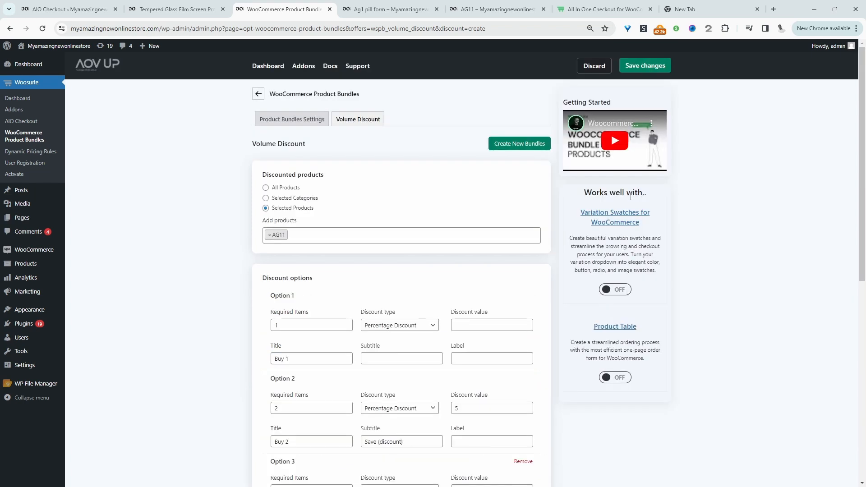
left_click(648, 68)
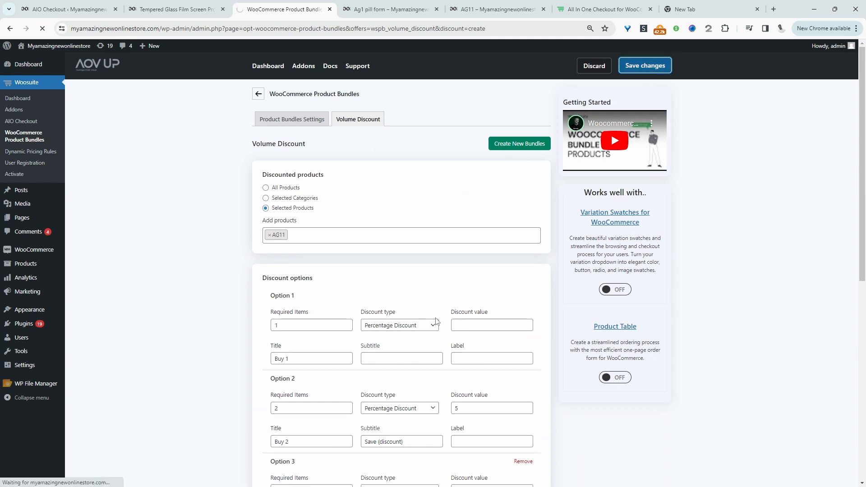
Check the Bundle and save quantity choices on the AG11 product page.
key("ctrl+Tab")
key("ctrl+Tab")
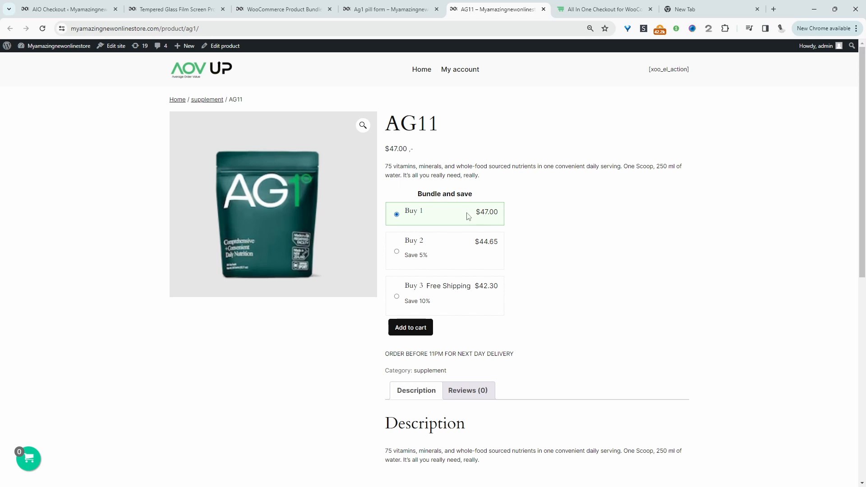
left_click(442, 256)
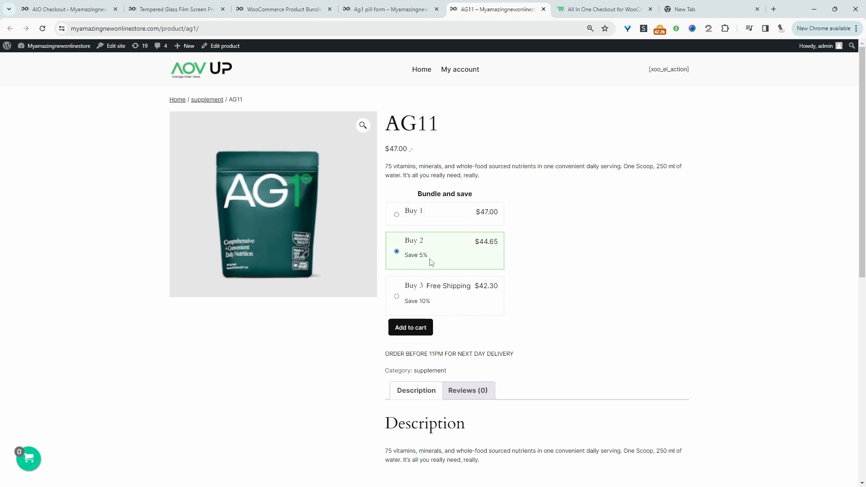
left_click_drag(434, 262, 408, 259)
left_click(410, 301)
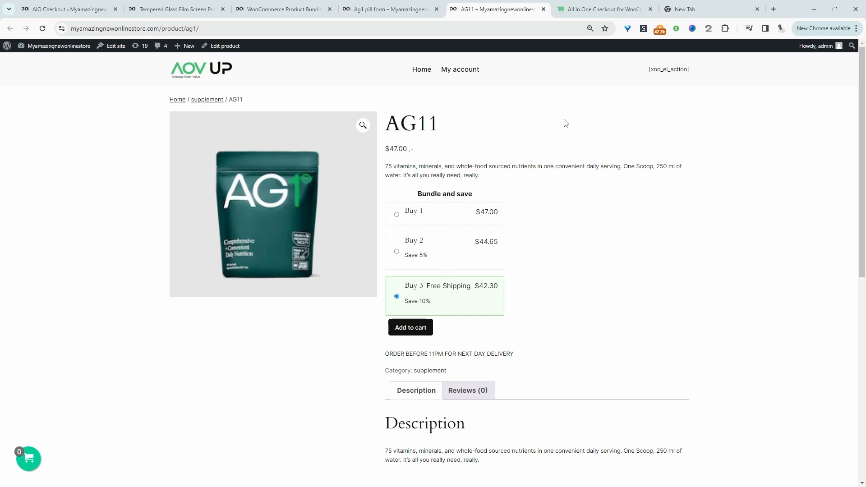
Open the AIO Checkout dashboard and start creating a new checkout.
left_click(282, 9)
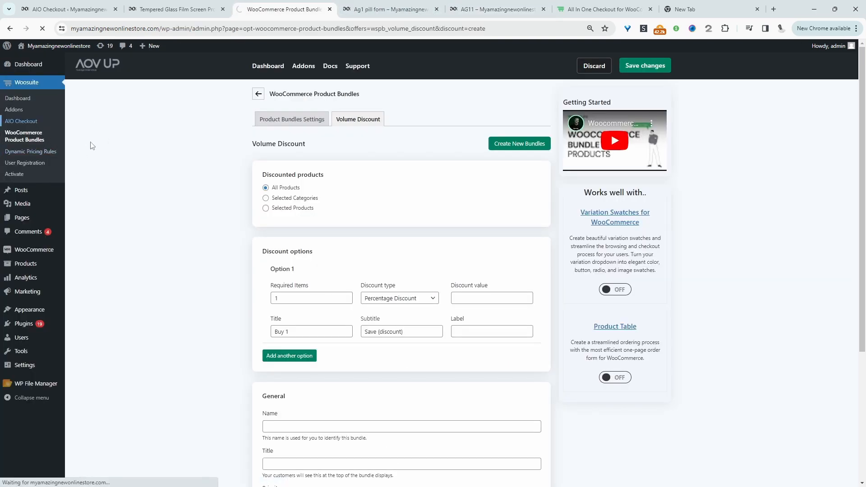
left_click(253, 373)
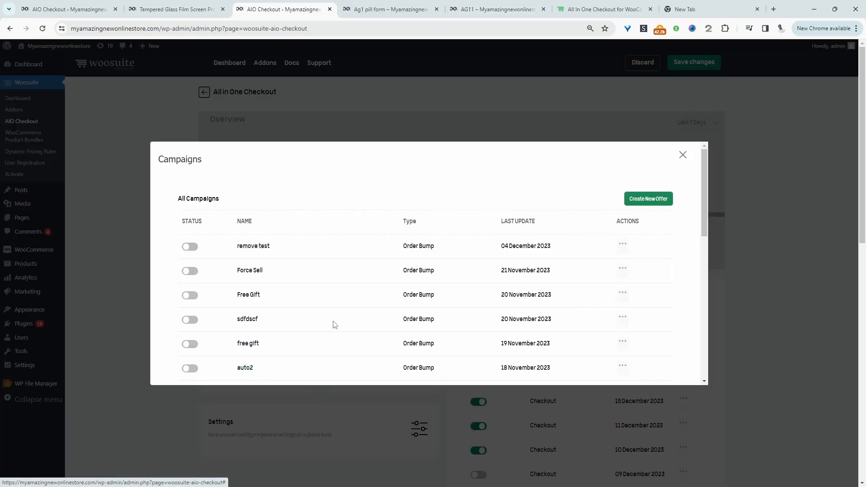
key("Escape")
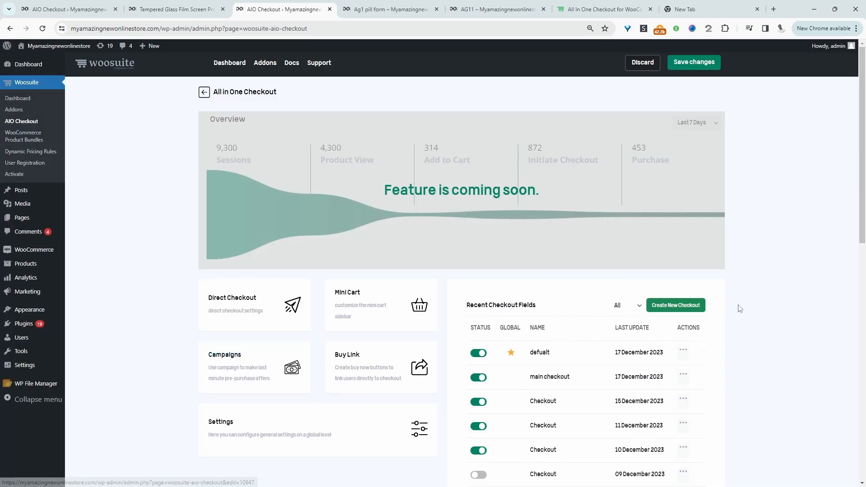
left_click(675, 305)
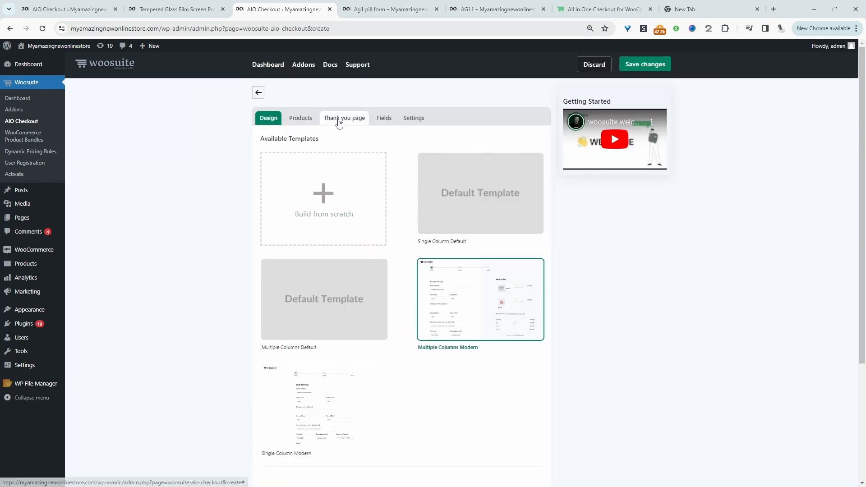
Pick the Multiple Columns Default thank-you page template without inheriting the global checkout form.
left_click(345, 118)
left_click(528, 153)
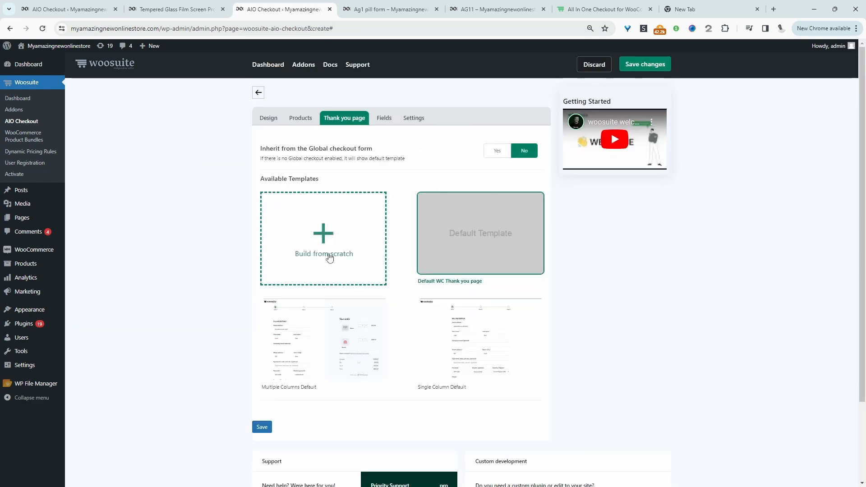
left_click(333, 360)
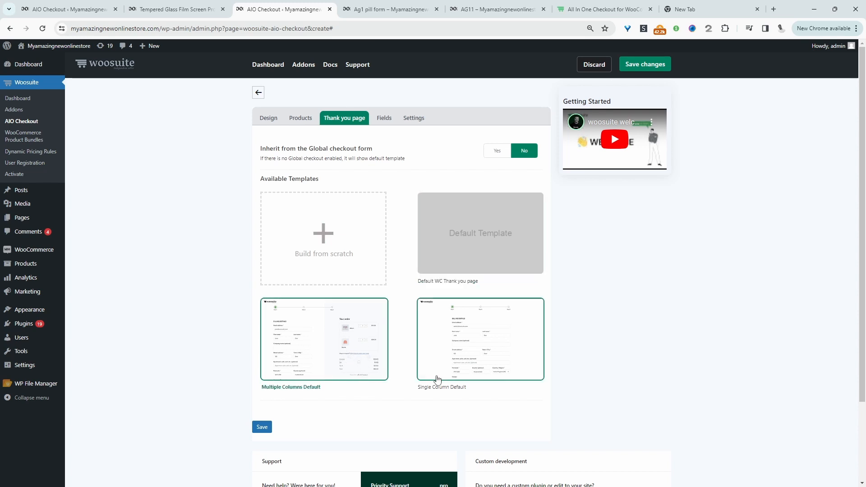
Try to move the Order Summary section in the checkout form's fields layout.
left_click(384, 118)
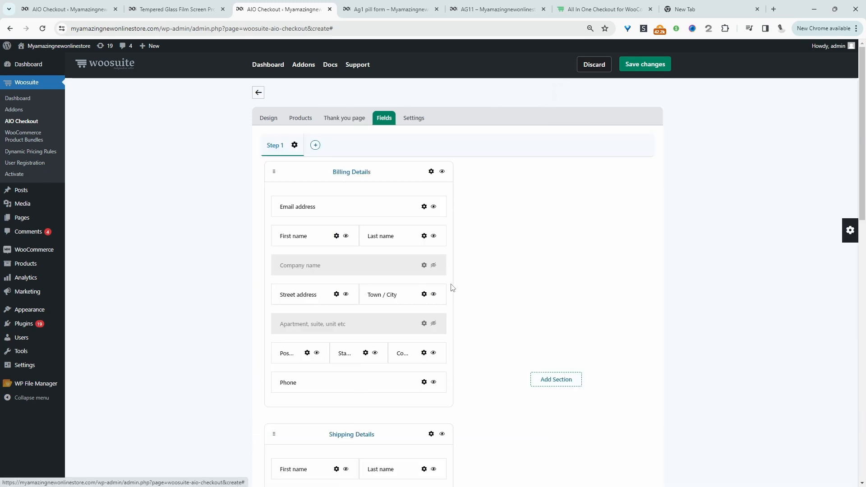
scroll(460, 311, "down", 6)
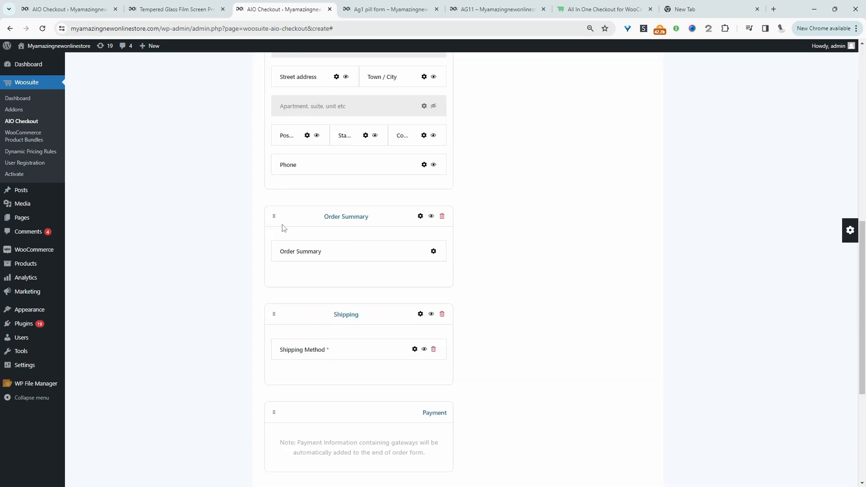
left_click_drag(273, 216, 509, 123)
scroll(507, 165, "up", 5)
Enable the checkout, set it as the global checkout, and name it general.
left_click(415, 123)
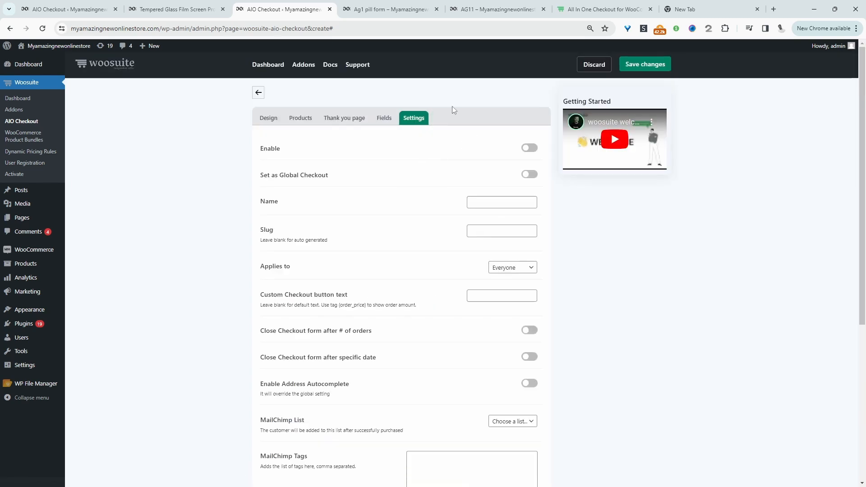
left_click(527, 148)
left_click(528, 176)
left_click(501, 203)
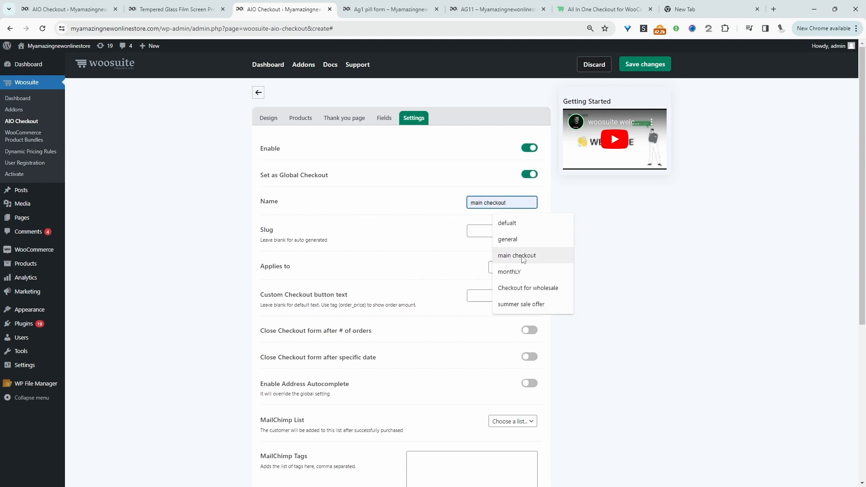
left_click(507, 239)
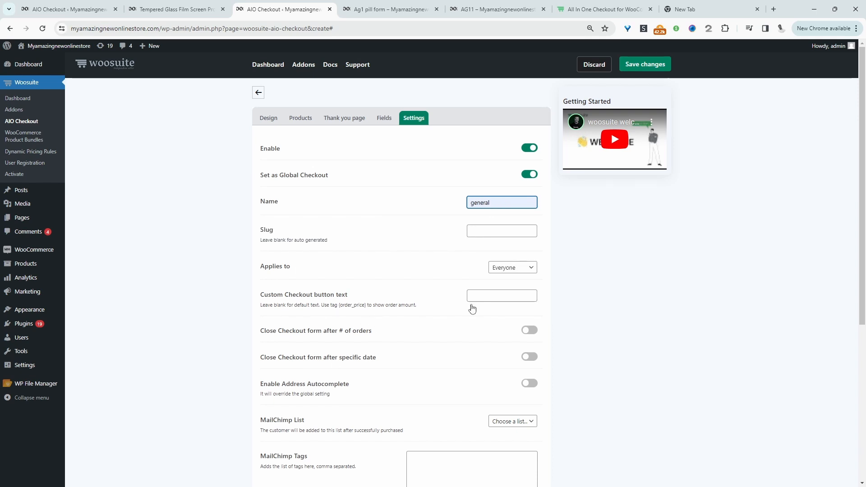
Set the custom checkout button text to Complete Order (order_price) and save the changes.
left_click(494, 296)
left_click(508, 315)
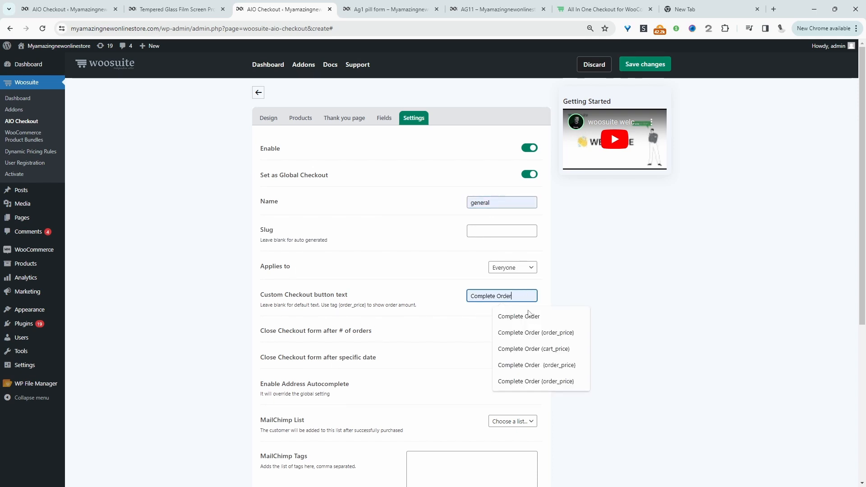
left_click(536, 333)
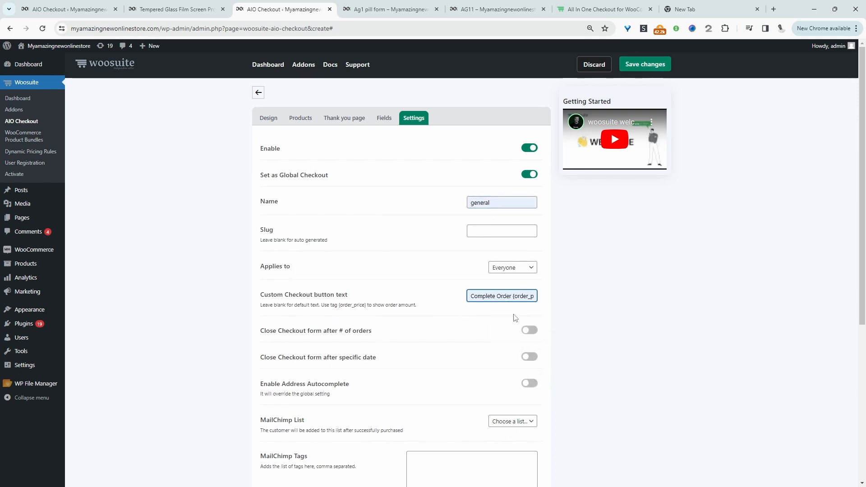
left_click(642, 65)
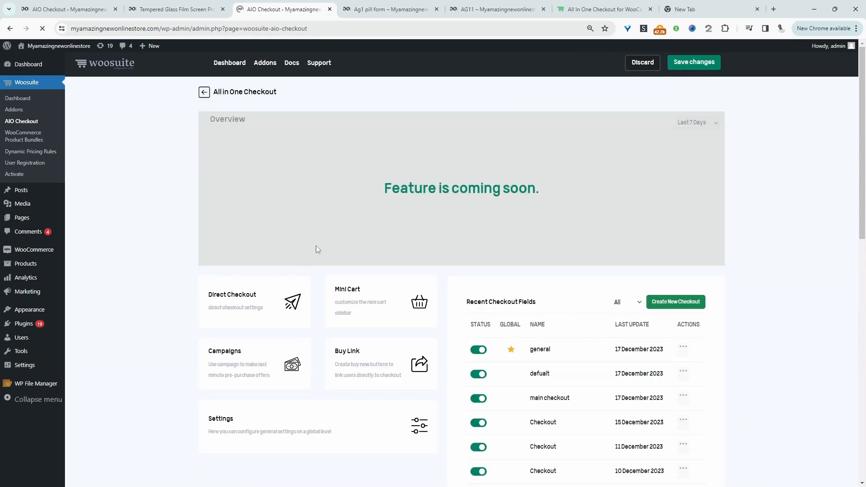
Create a new campaign offer named Ag11 orderbump of type Order bump.
left_click(249, 371)
left_click(658, 205)
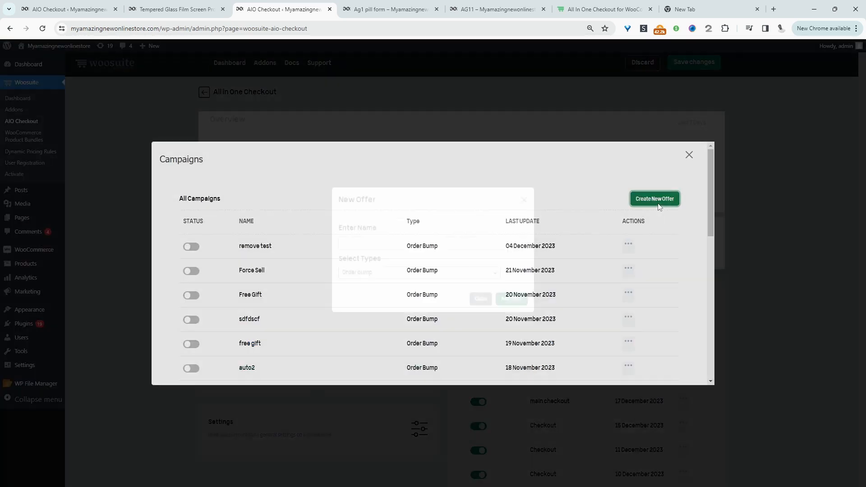
left_click(377, 256)
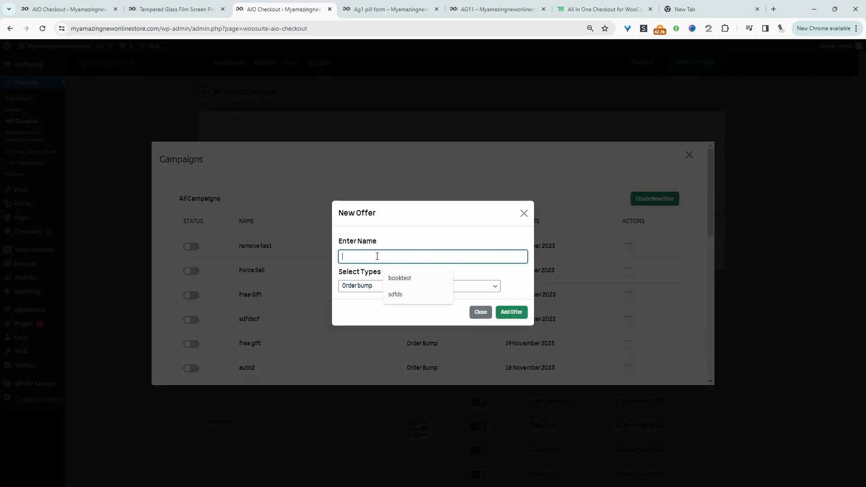
type("A")
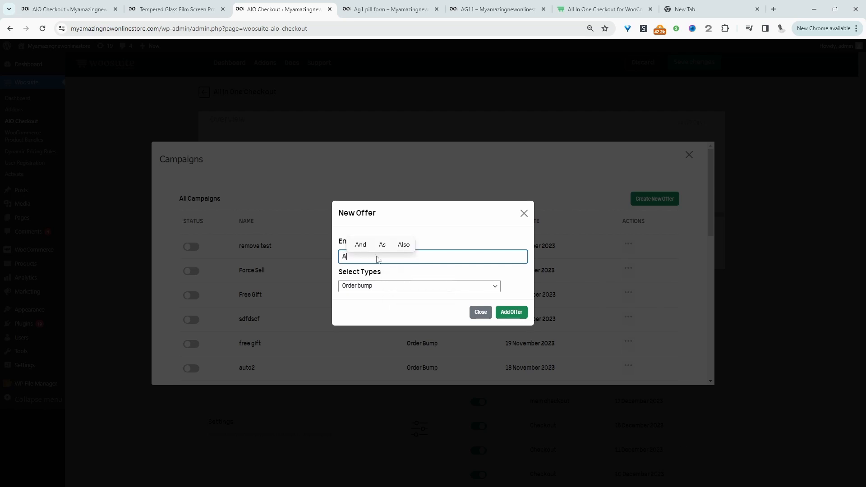
type("g11 orderbump")
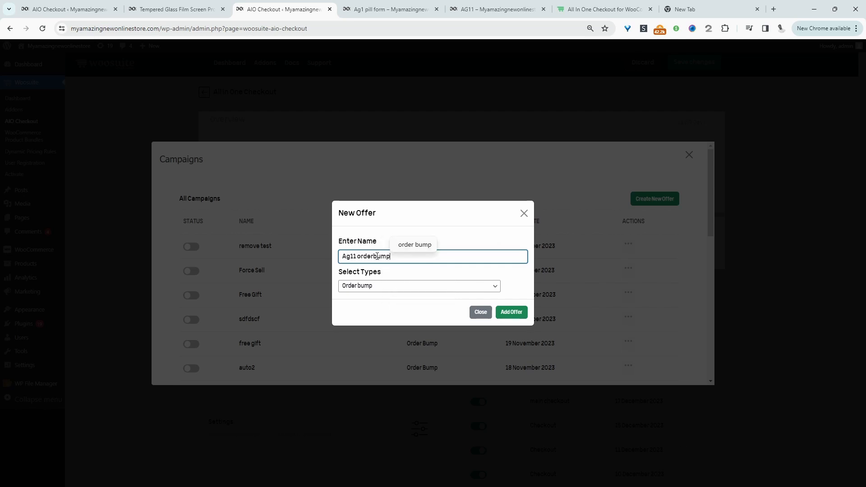
left_click(379, 286)
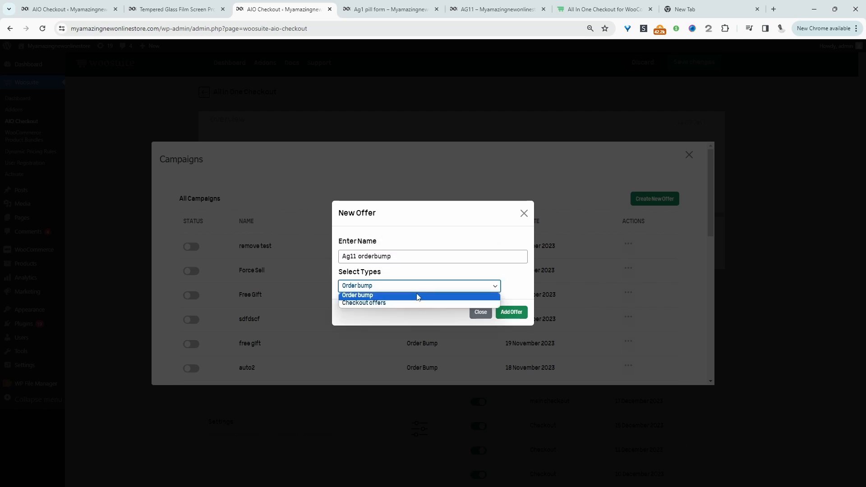
left_click(379, 296)
left_click(512, 317)
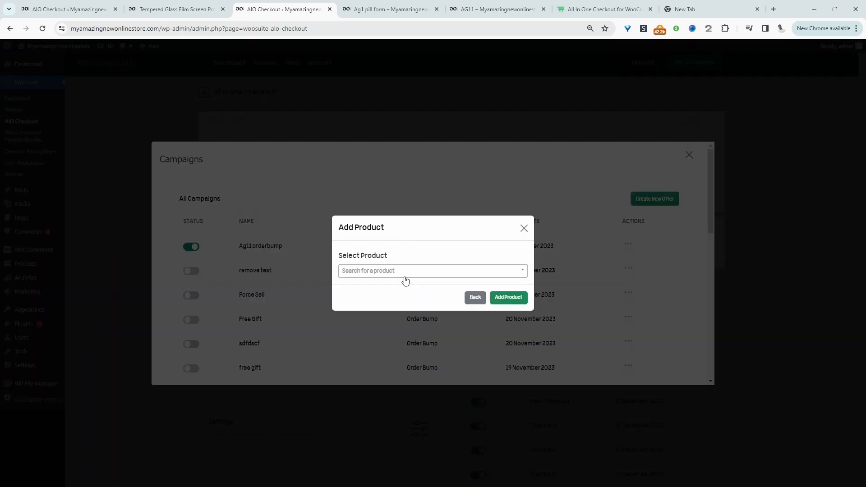
Search for ag1 and add Ag1 pill form - Capsule as the order bump product.
left_click(405, 275)
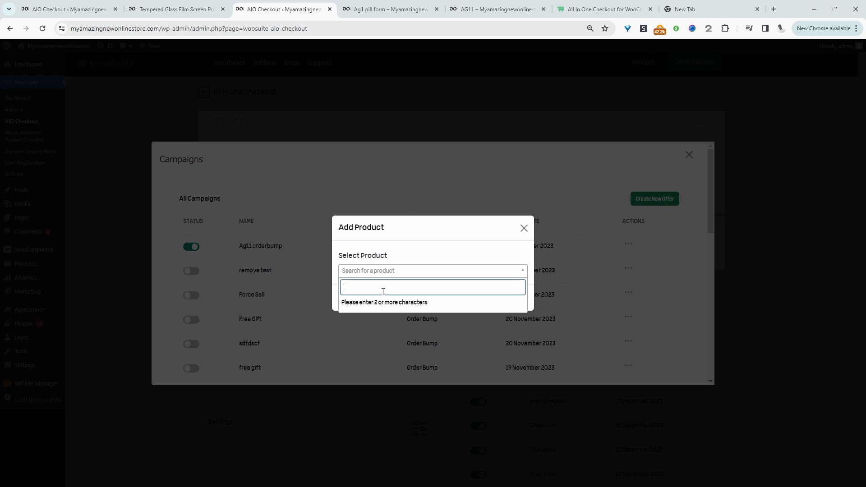
type("ag1")
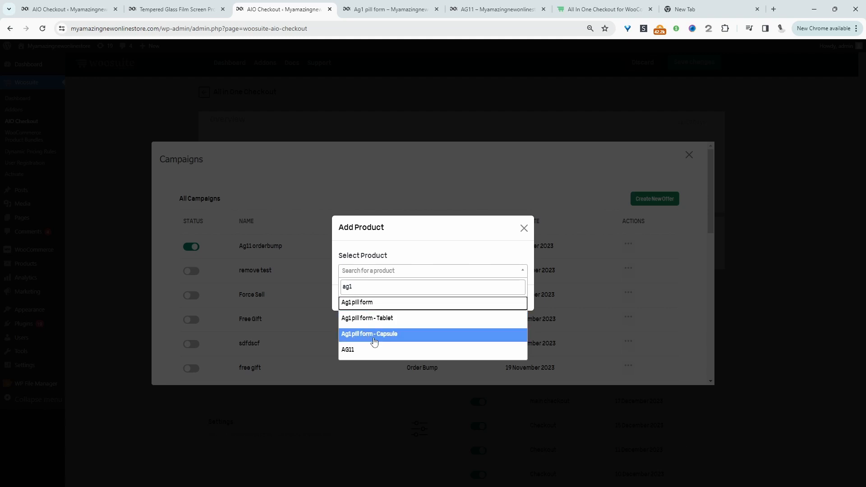
left_click(379, 334)
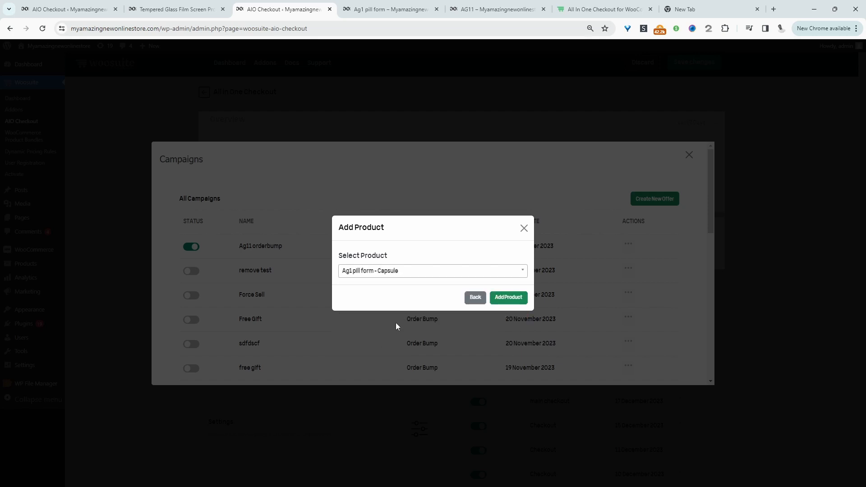
left_click(512, 302)
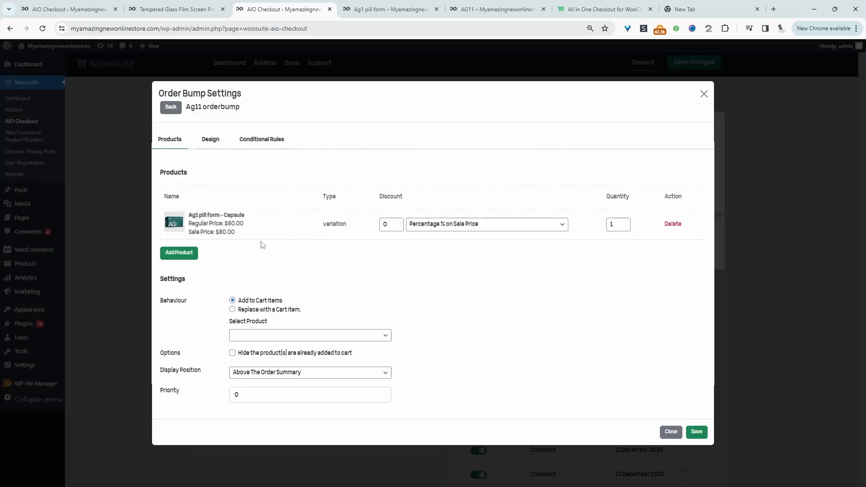
Enable hiding products already added to cart and set the display position to Below The Order Summary.
left_click(232, 353)
left_click(280, 373)
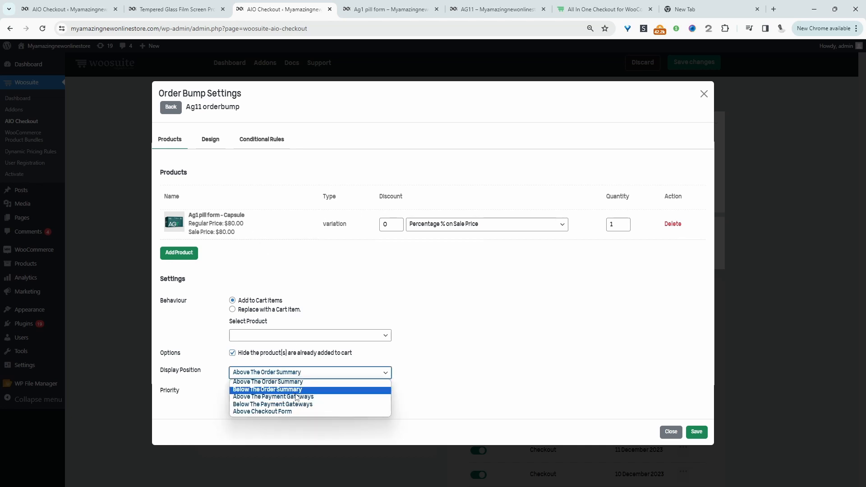
left_click(253, 389)
double_click(245, 402)
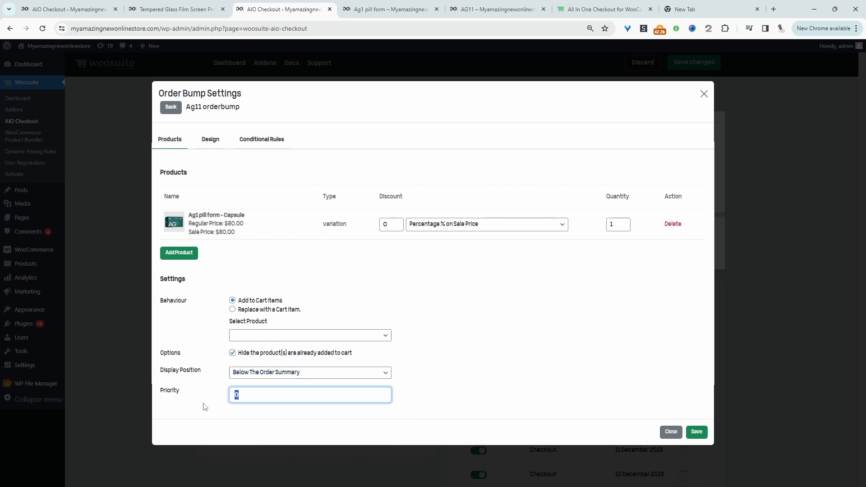
Set the offer description to "Save 15% when you purchase our travel pack to stay healthy while on the go.".
left_click(210, 139)
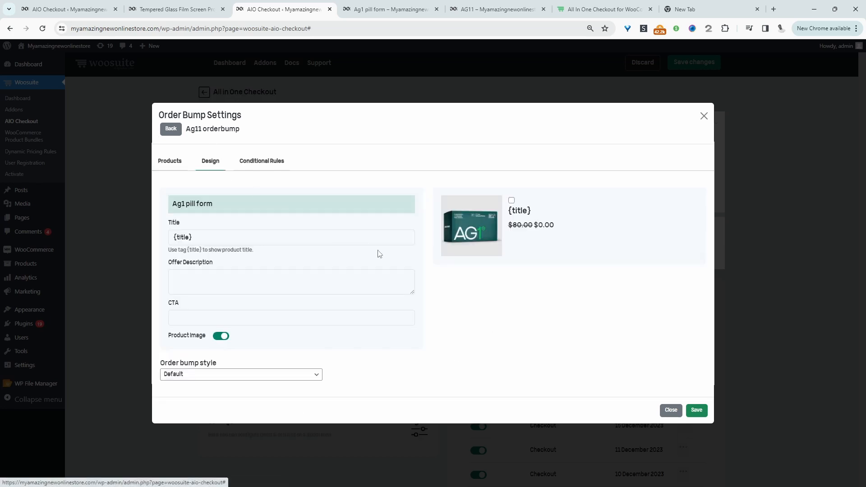
left_click(223, 284)
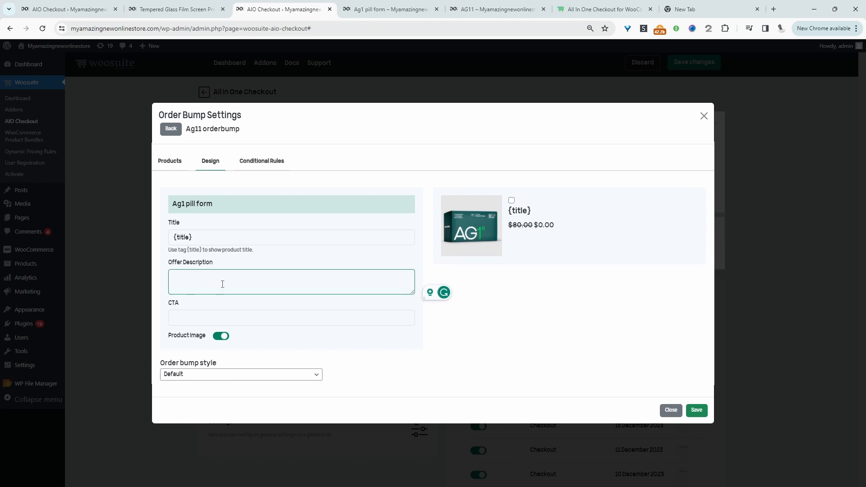
type("Save 15% when you purchase our travel pack to stay healhty")
mouse_move(342, 287)
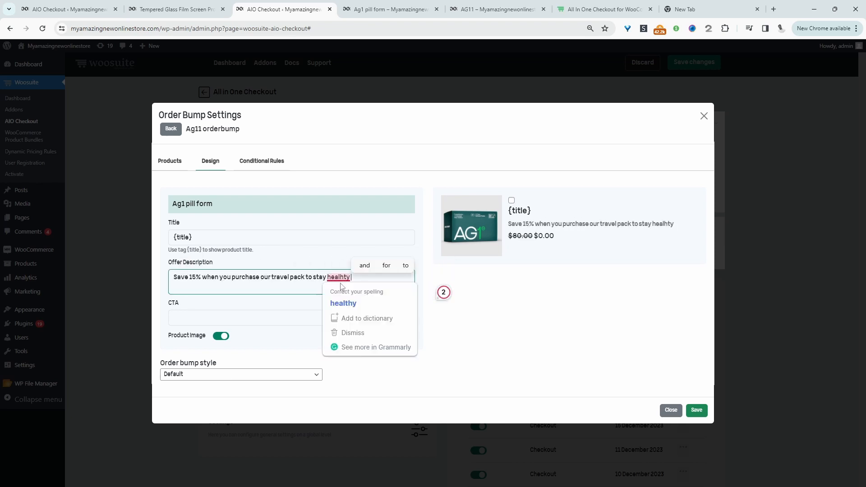
left_click(344, 303)
type("while on the go.")
Set the order bump's CTA text to Yes I want this!
left_click(203, 315)
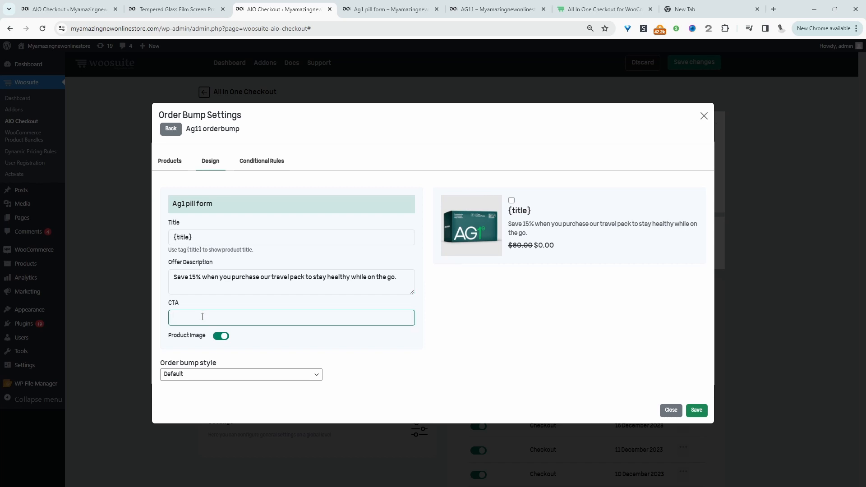
type("I")
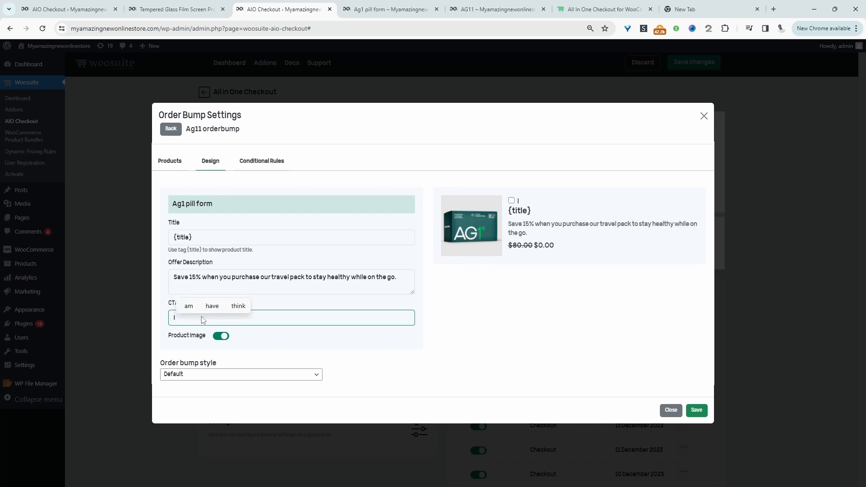
key("BackSpace")
key("BackSpace")
type("Yes I want this!")
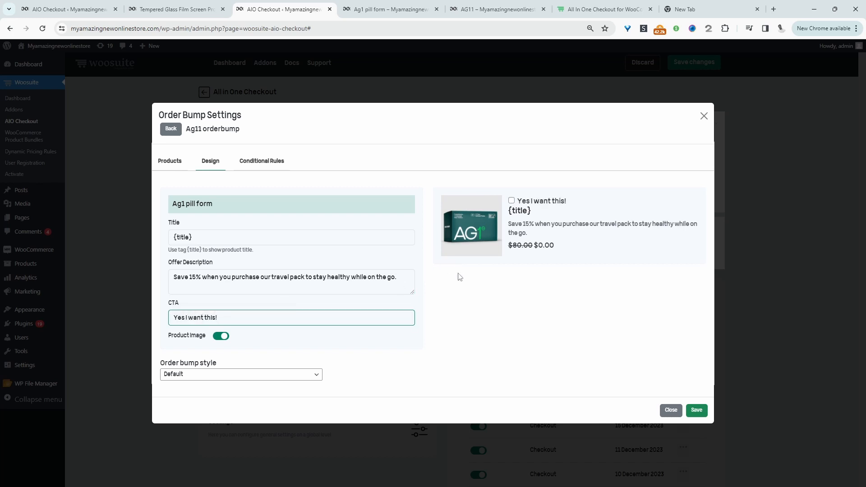
Leave the conditional rules at No Rules, then save the order bump settings and close the dialog.
left_click(265, 162)
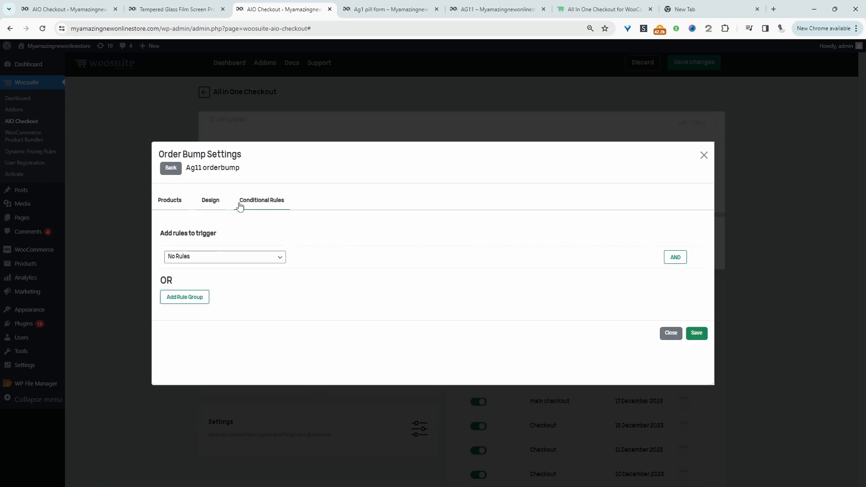
left_click(249, 259)
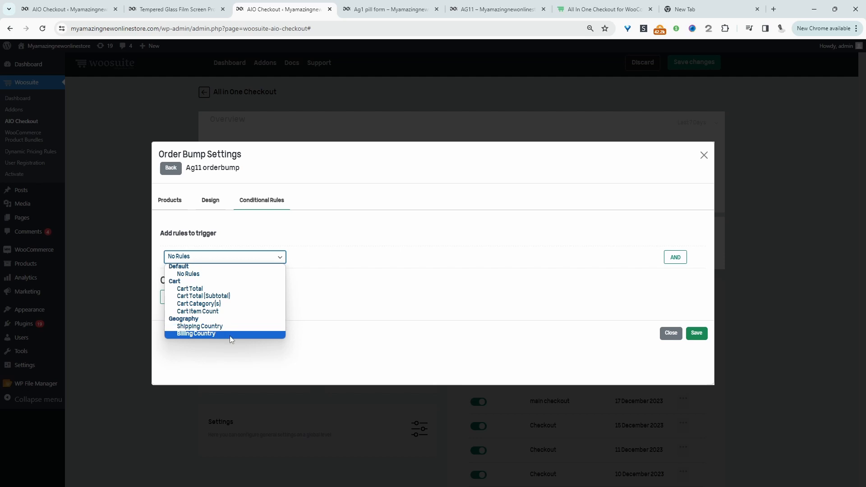
left_click(235, 276)
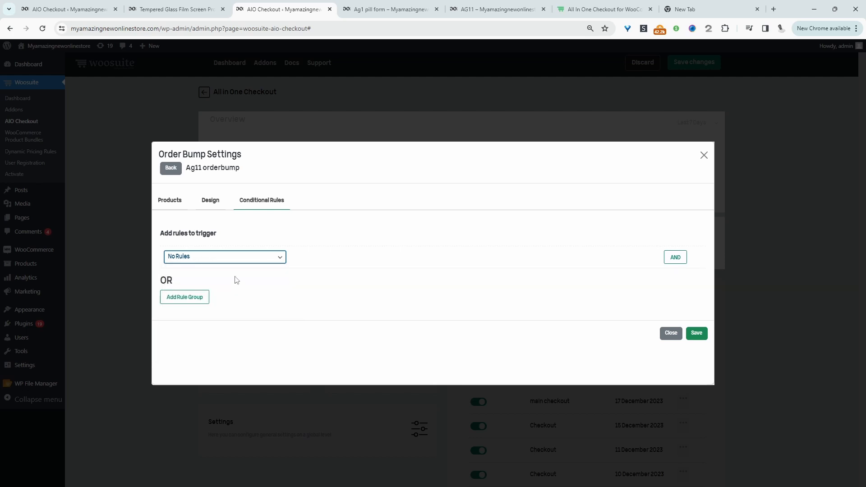
left_click(299, 342)
left_click(222, 258)
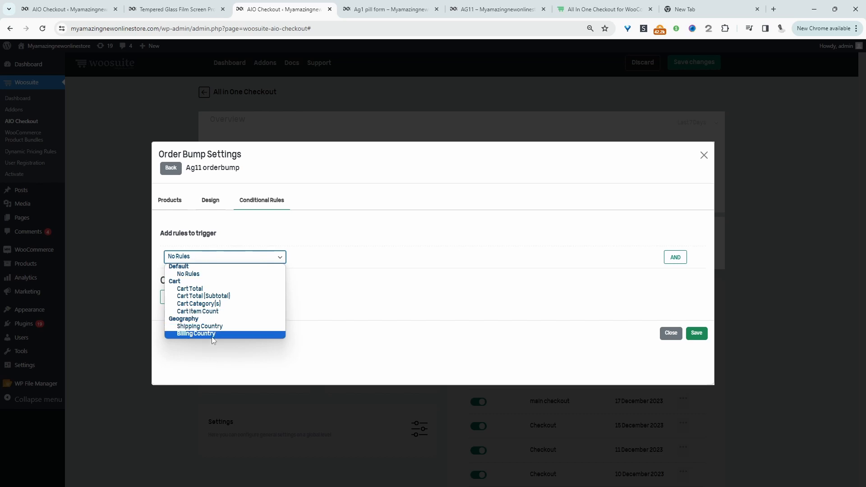
left_click(408, 335)
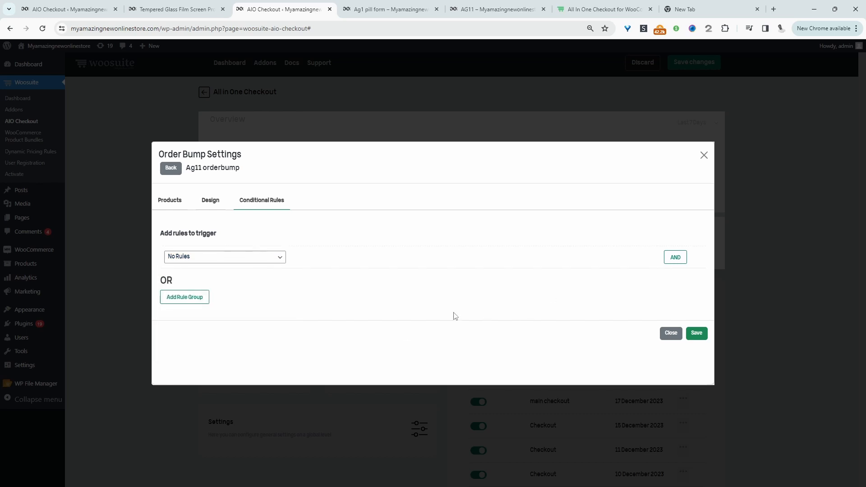
left_click(696, 333)
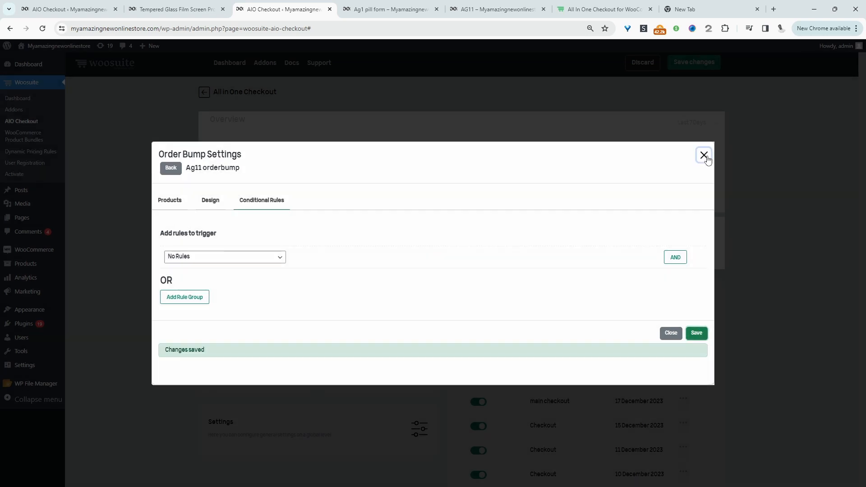
left_click(703, 156)
left_click(682, 156)
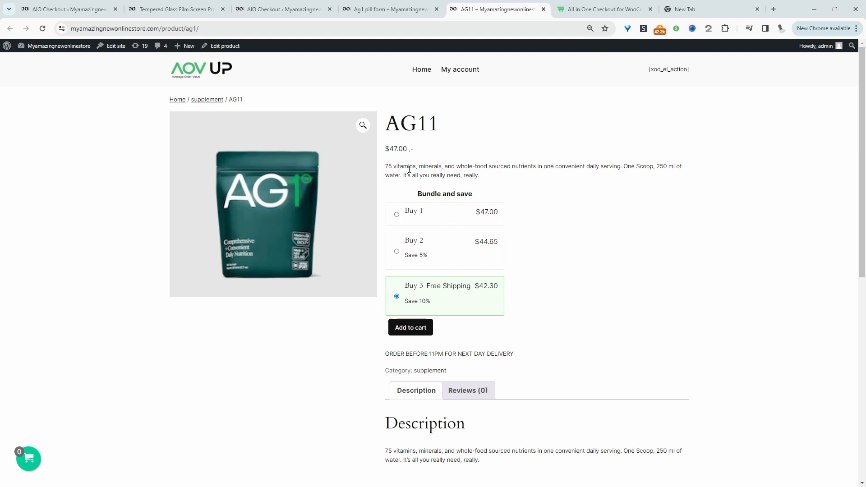
On the AG11 storefront page, choose the Buy 2 bundle option and add it to the cart.
scroll(409, 169, "down", 1)
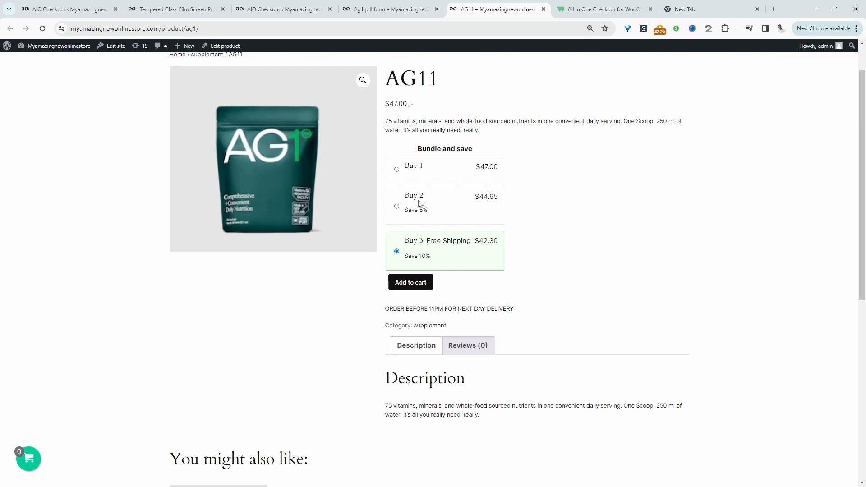
left_click(398, 207)
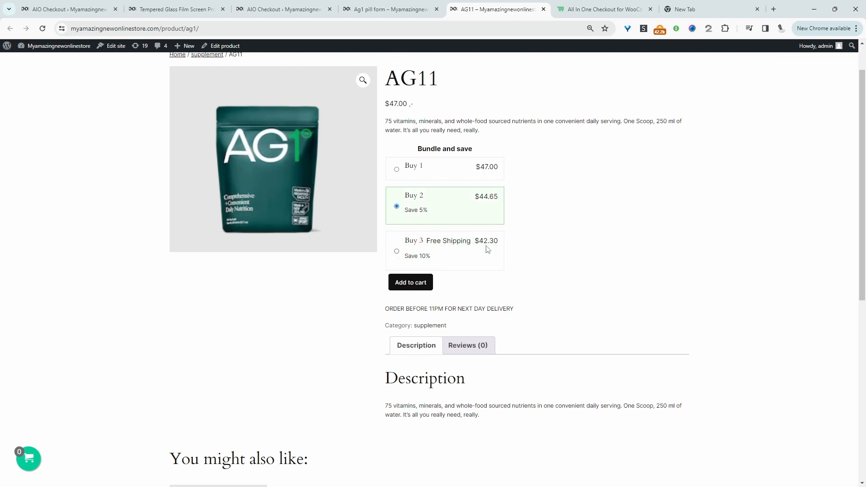
left_click(423, 288)
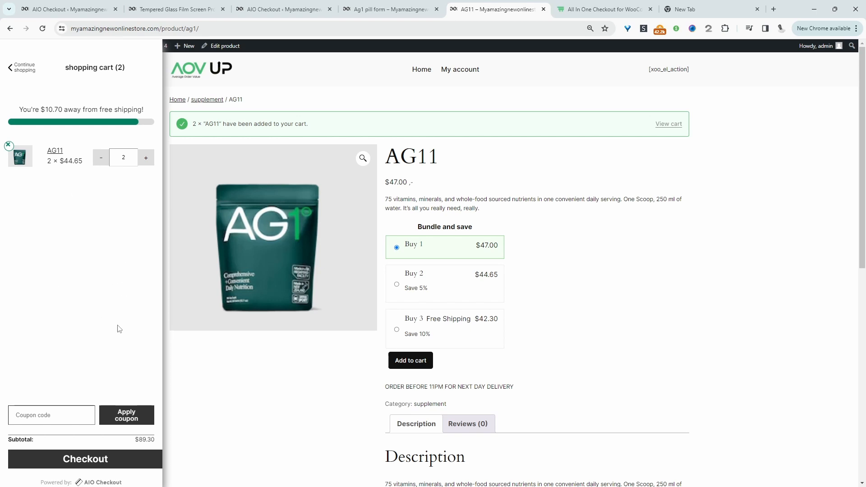
Open the mini cart settings, enable Order Bumps and set the order bump style to Default.
left_click(270, 9)
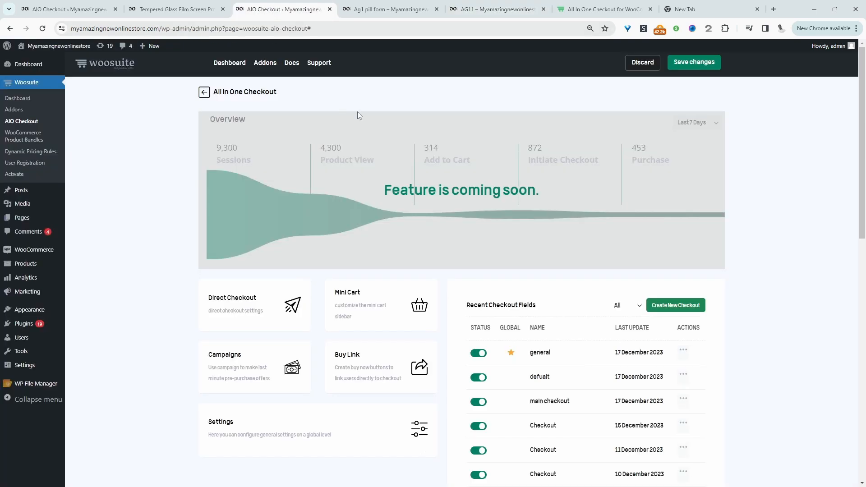
left_click(381, 324)
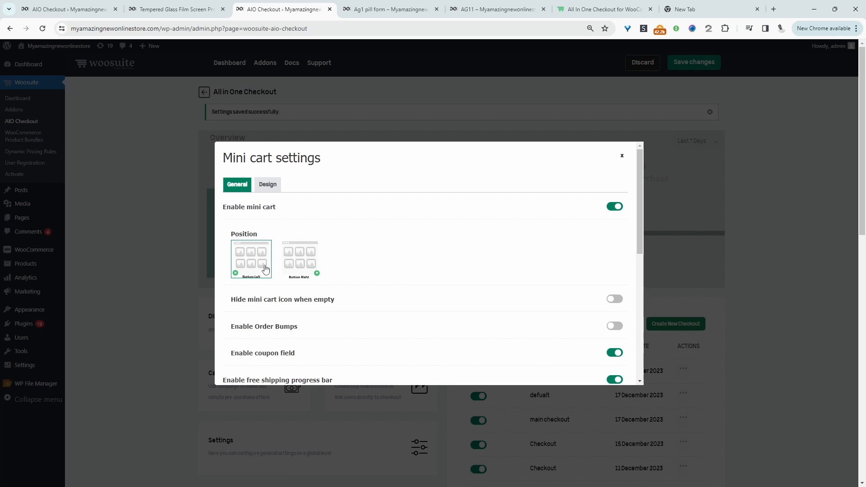
scroll(375, 294, "down", 2)
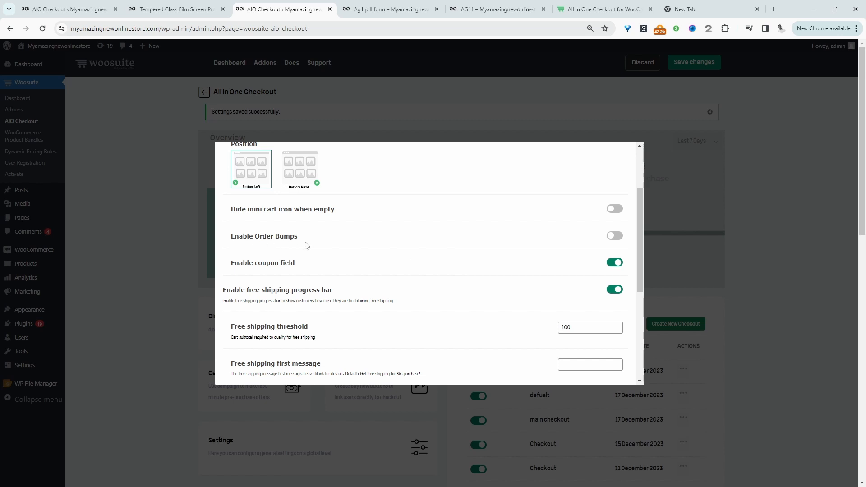
left_click(615, 236)
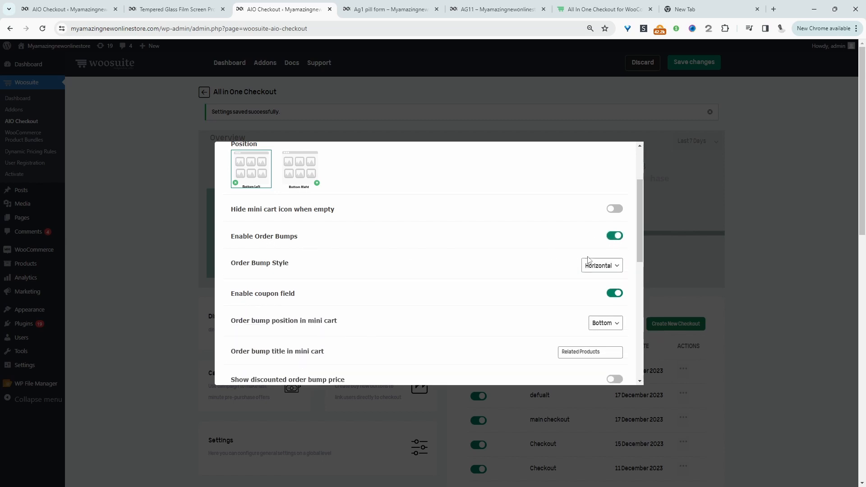
left_click(601, 265)
left_click(599, 277)
Set the order bump position in the mini cart to Bottom.
scroll(315, 271, "down", 2)
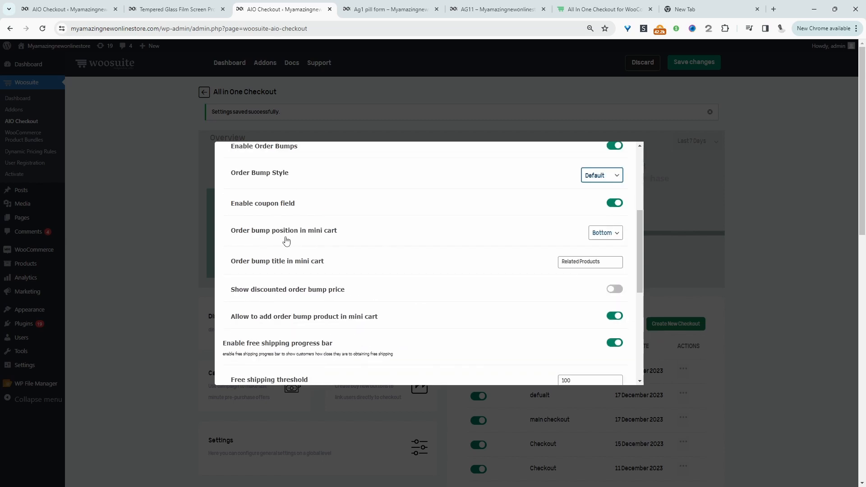
left_click(612, 234)
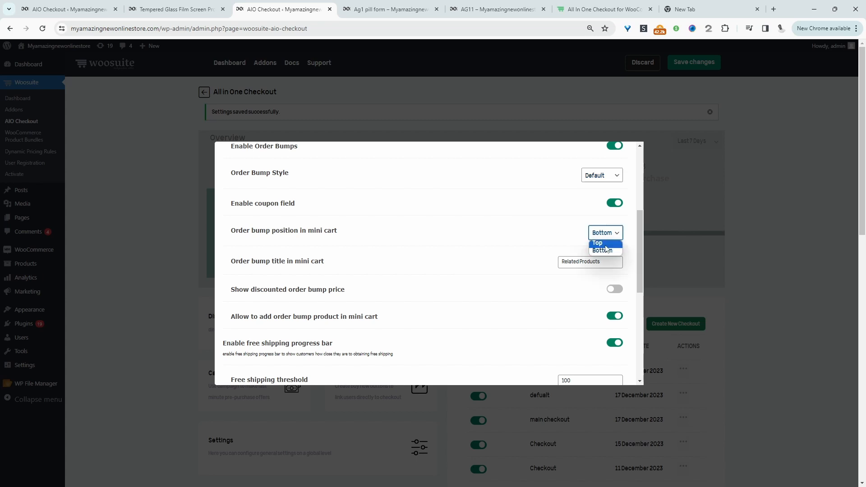
left_click(606, 251)
key("Tab")
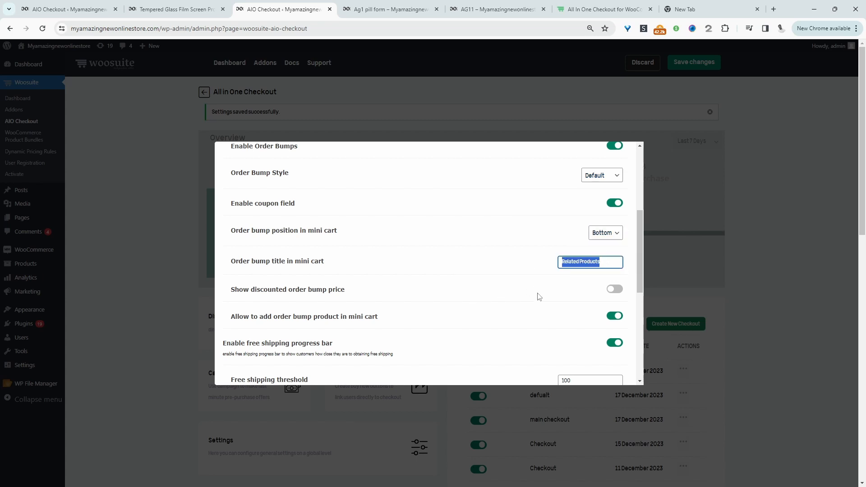
Set the mini cart order bump title to "Upgrade and Save" and save the mini cart settings.
type("Upgrade and Save")
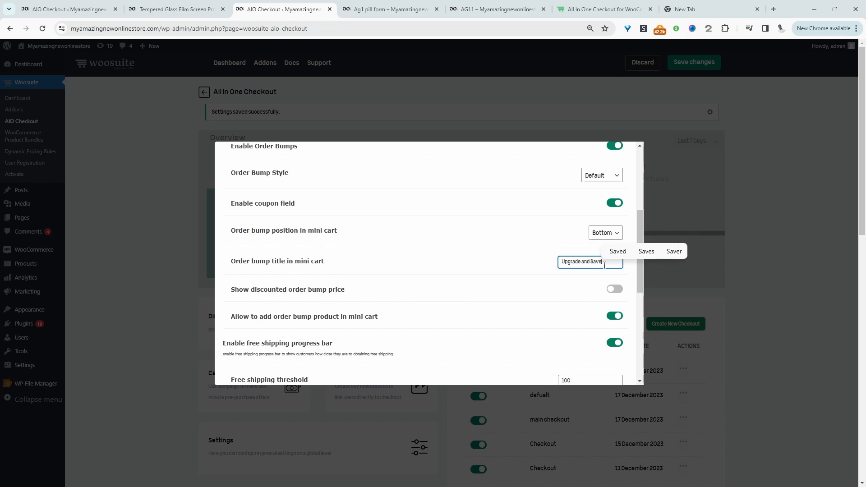
left_click(294, 303)
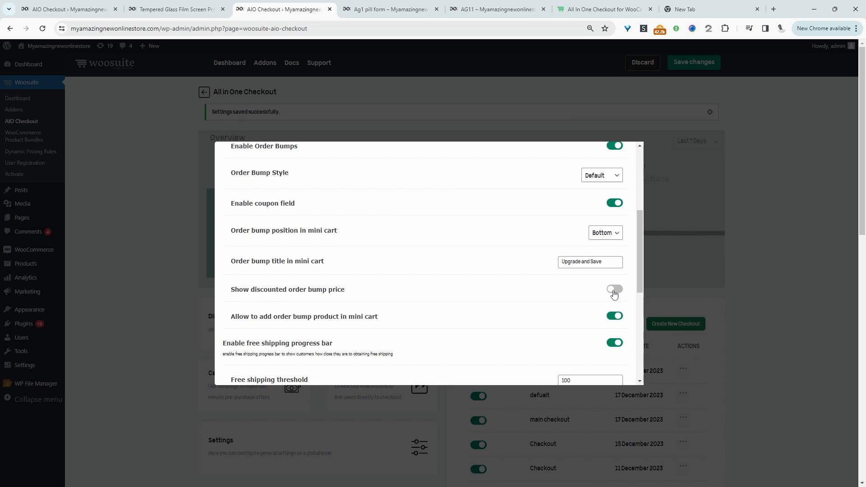
scroll(363, 218, "down", 3)
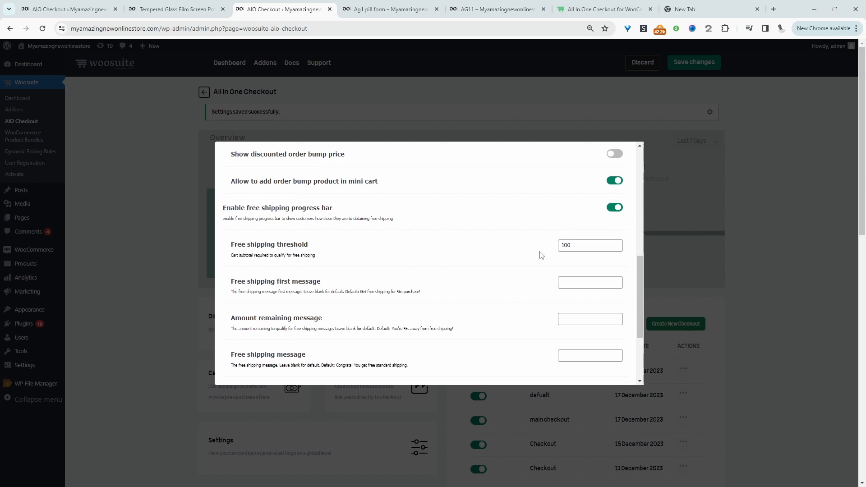
scroll(541, 254, "down", 3)
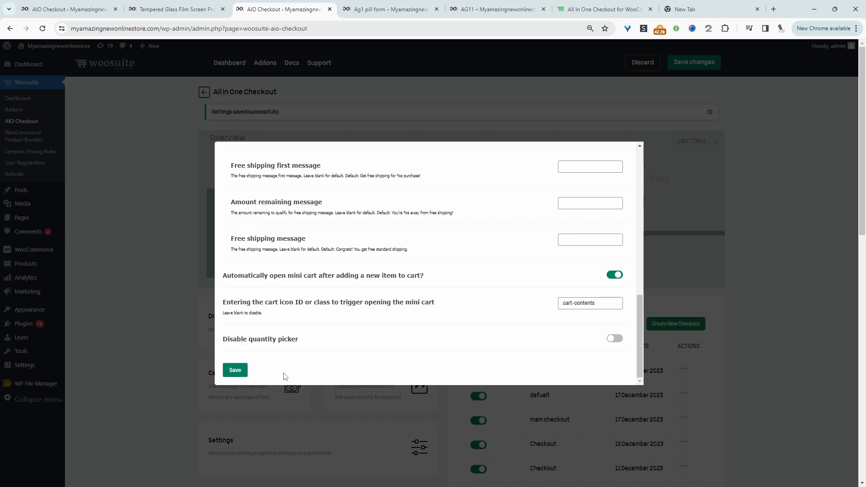
left_click(243, 374)
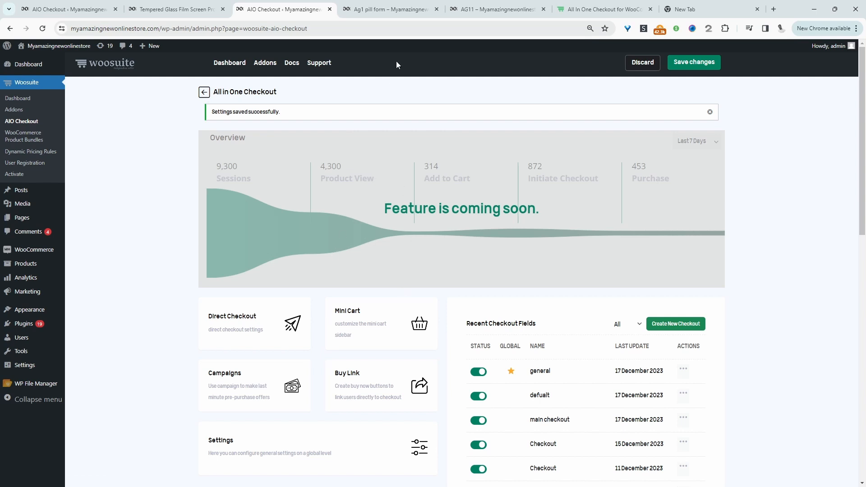
Add the AG11 Buy 2 bundle to the cart and proceed to checkout from the mini cart.
left_click(494, 9)
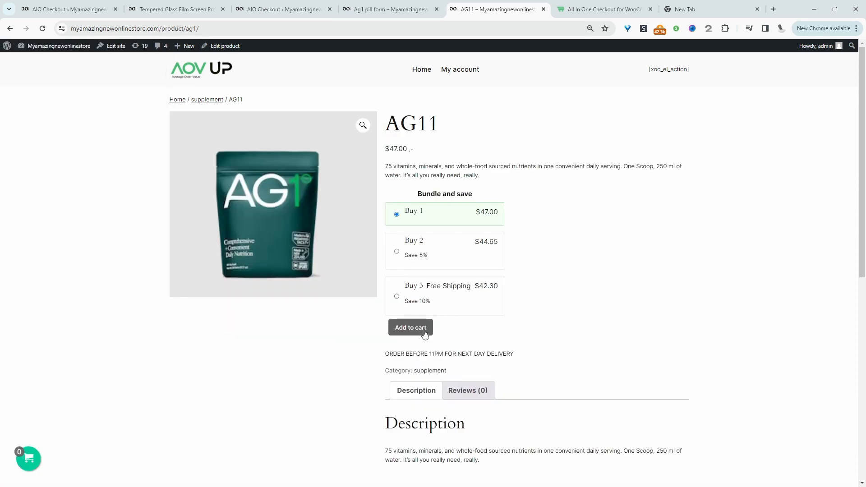
left_click(397, 251)
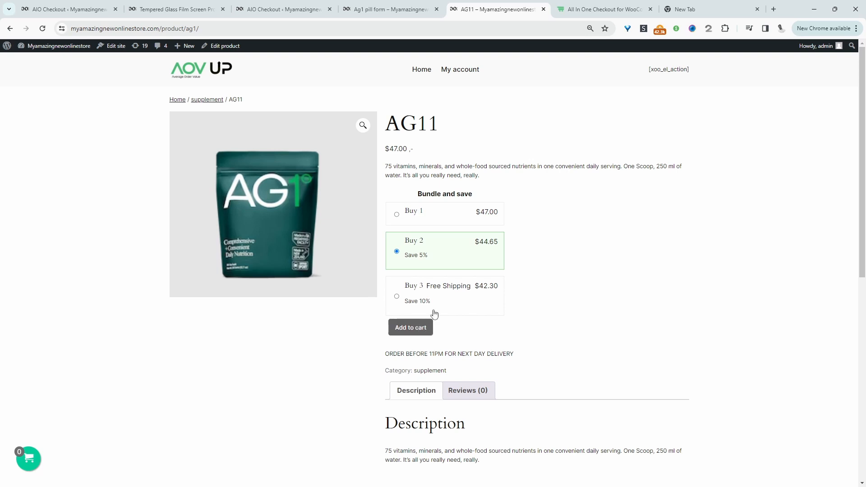
left_click(423, 330)
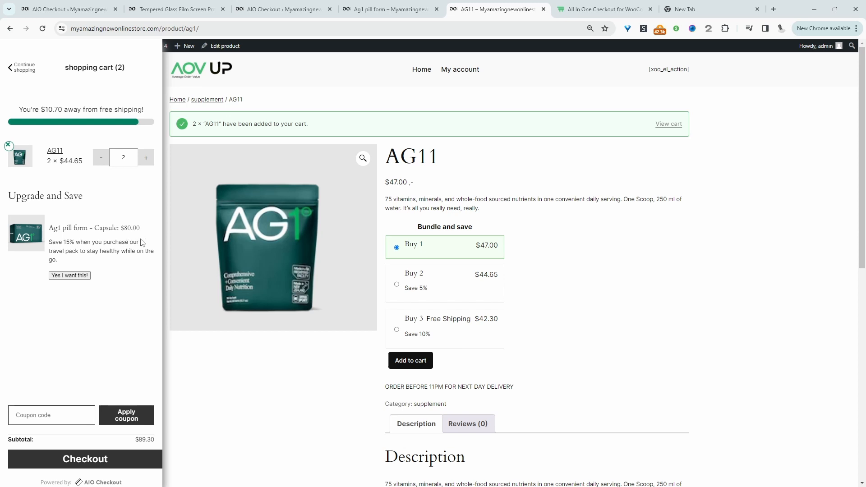
left_click_drag(78, 242, 49, 243)
left_click(119, 460)
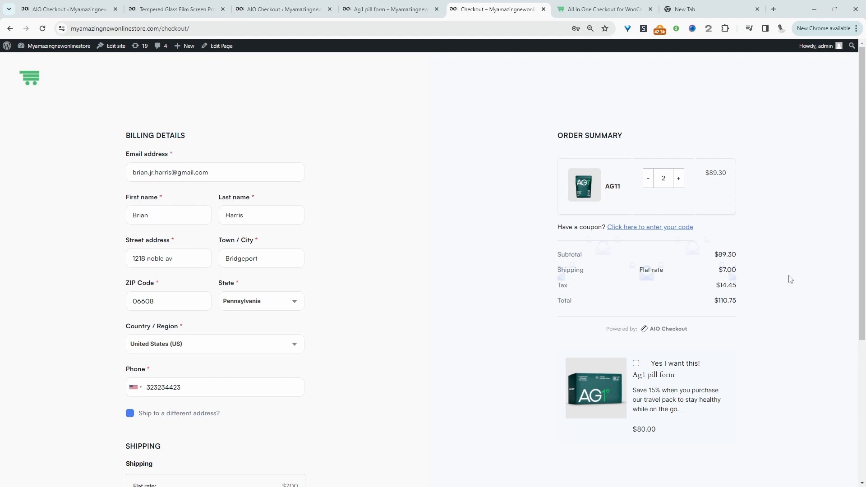
Open the Ag11 orderbump campaign and set its discount type to Percentage % on Regular Price.
scroll(400, 245, "down", 5)
scroll(412, 260, "up", 2)
scroll(411, 259, "up", 1)
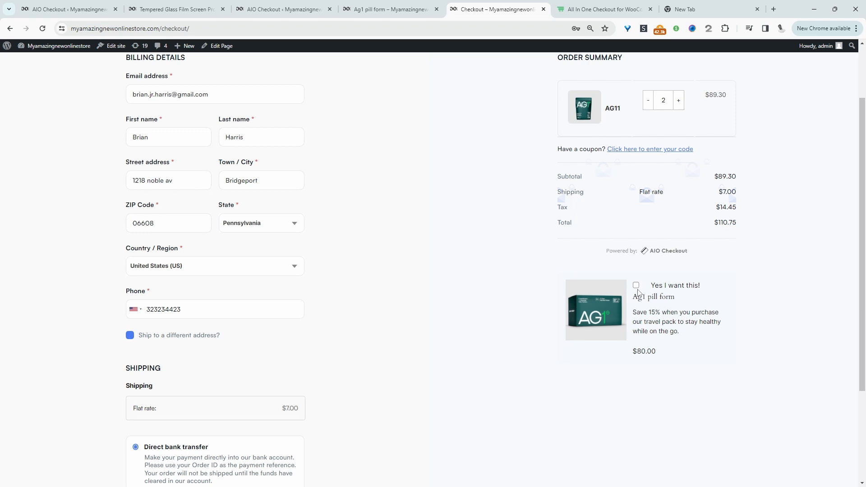
double_click(655, 352)
left_click(280, 9)
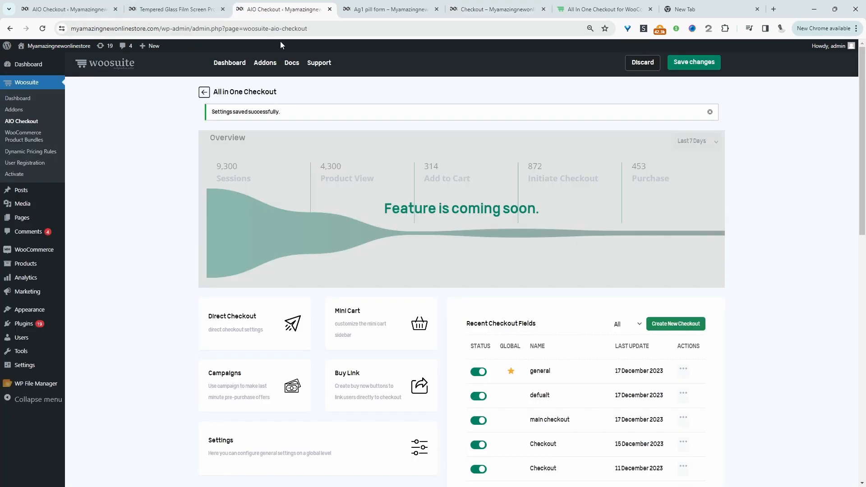
left_click(269, 390)
left_click(258, 247)
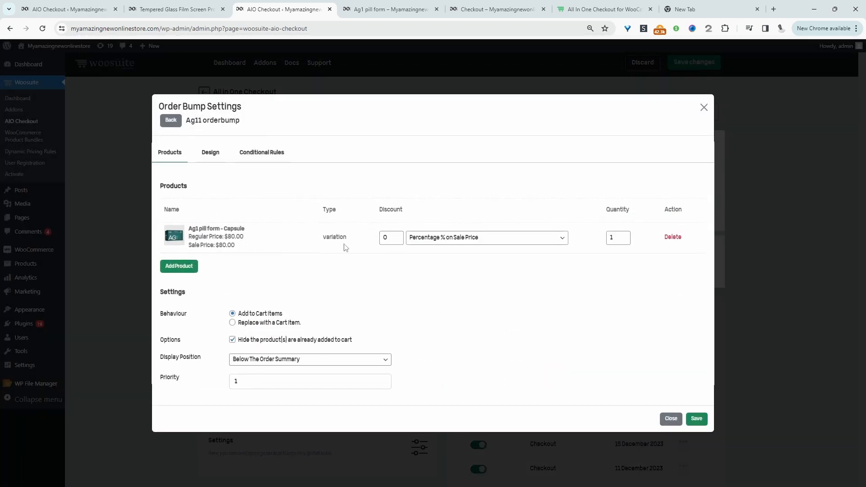
left_click(442, 242)
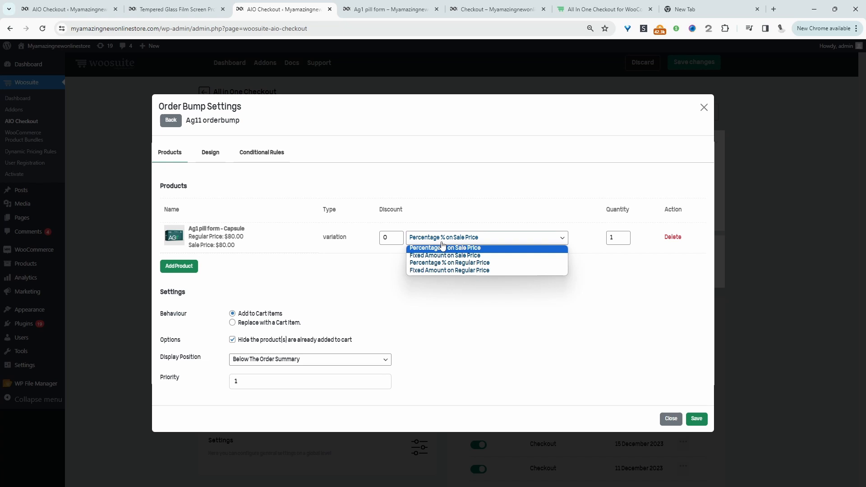
left_click(455, 263)
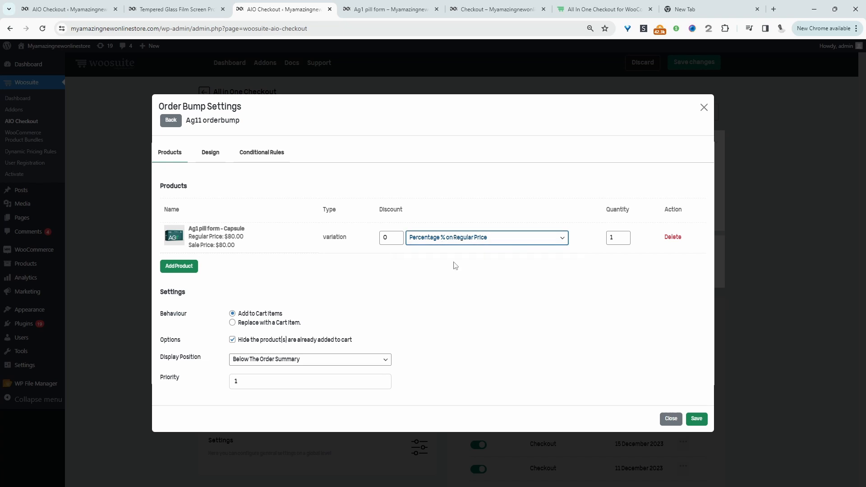
Set the order bump discount to 15 and save the order bump.
double_click(392, 235)
type("1")
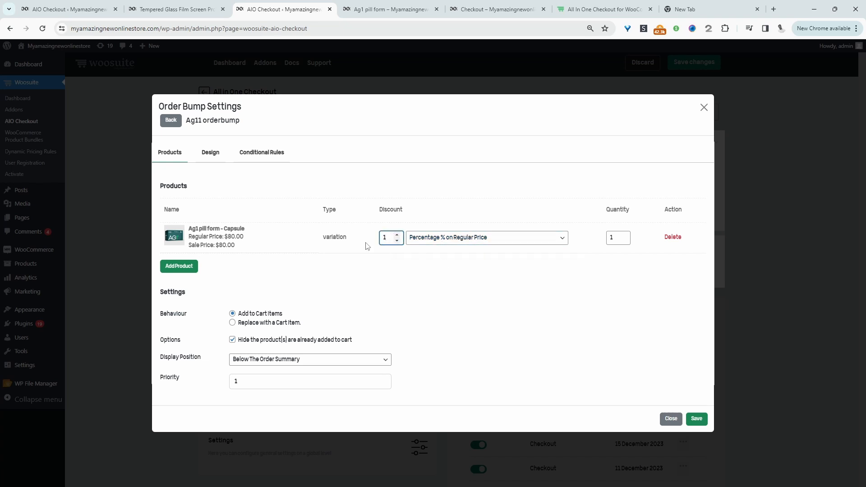
type("5")
left_click(696, 419)
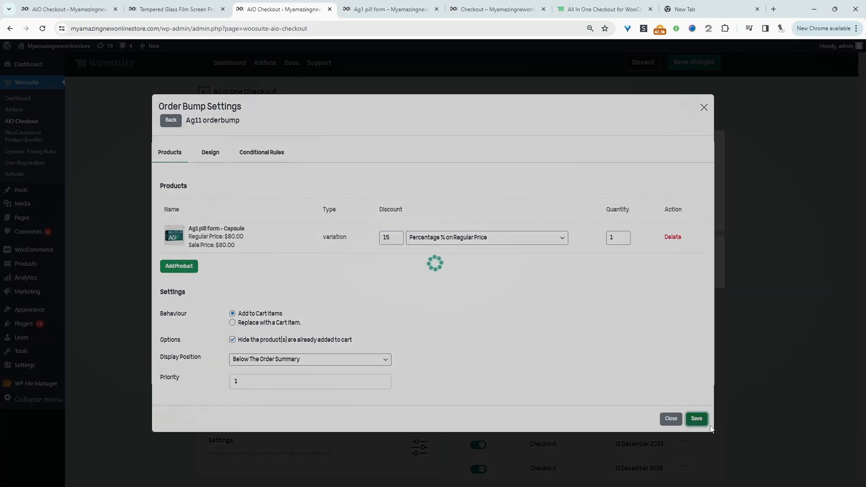
Reload the checkout page and add the discounted Ag1 pill form order bump to the order.
left_click(496, 9)
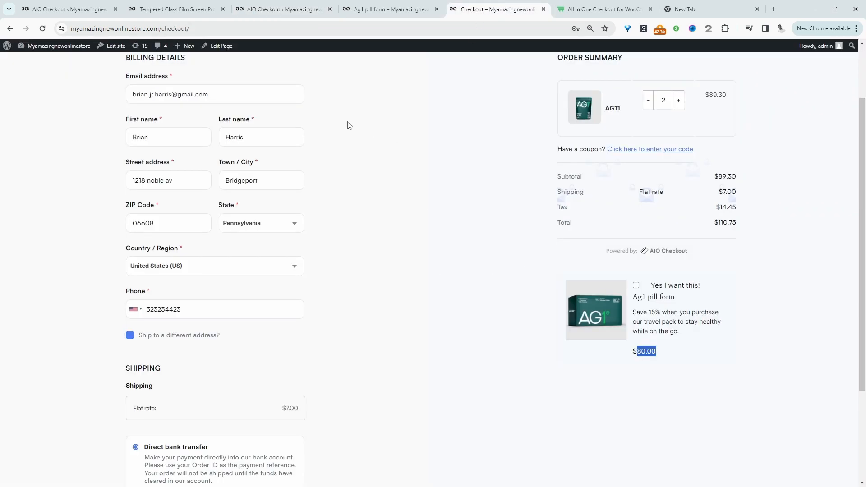
left_click(42, 29)
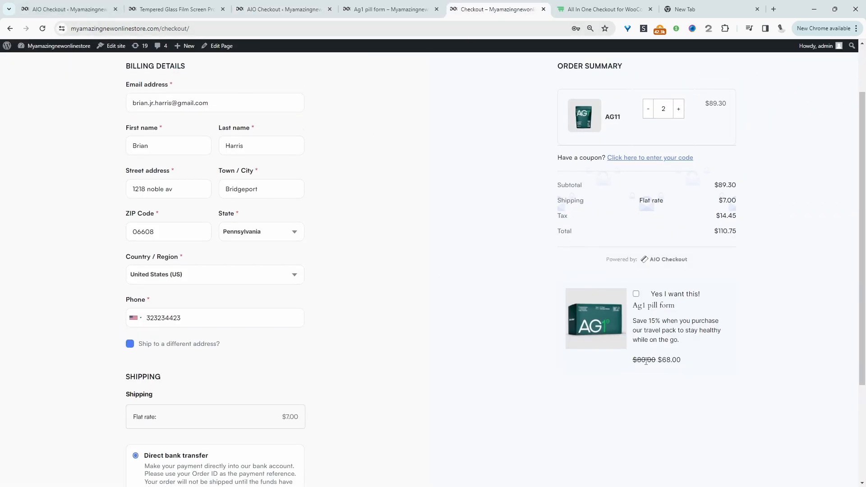
scroll(605, 401, "up", 1)
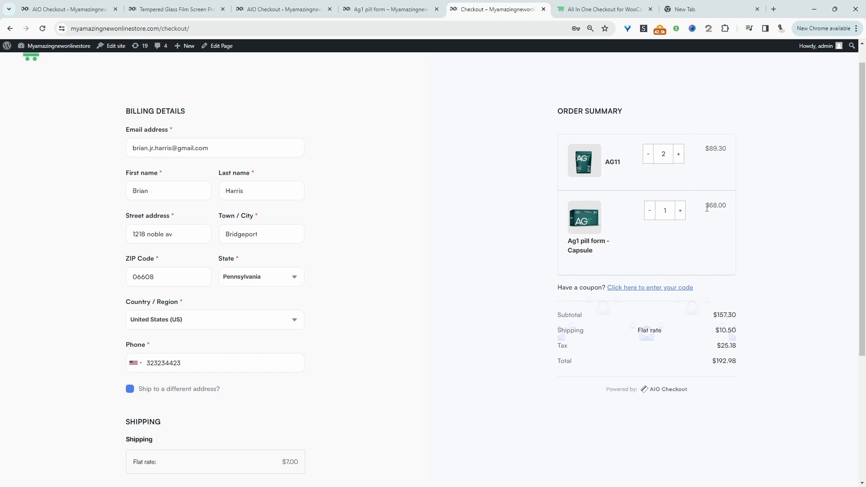
left_click_drag(706, 206, 729, 211)
Complete the order with direct bank transfer payment.
scroll(251, 294, "down", 4)
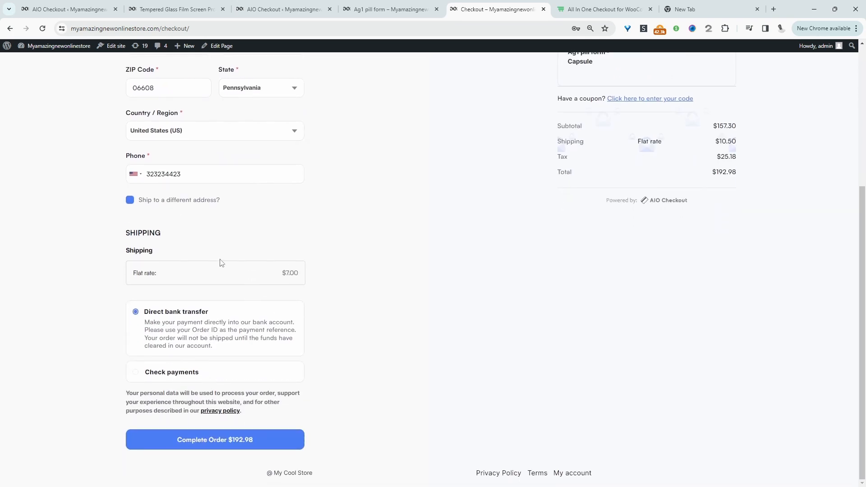
left_click(247, 444)
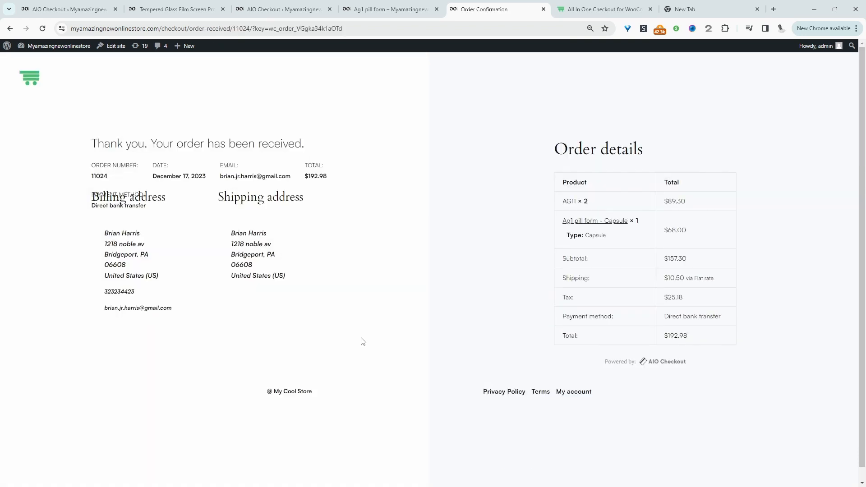